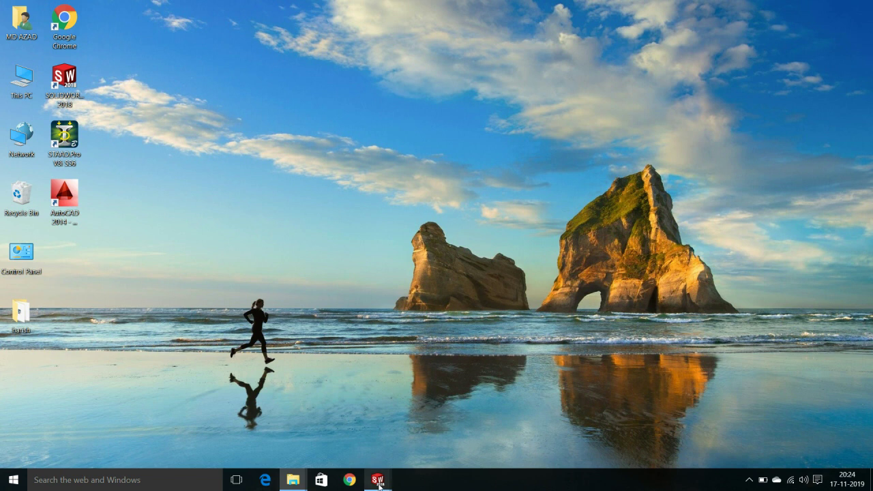
Switch from the Windows desktop to the SOLIDWORKS Part2 window.
{"action": "left_click", "coordinate": [699, 443]}
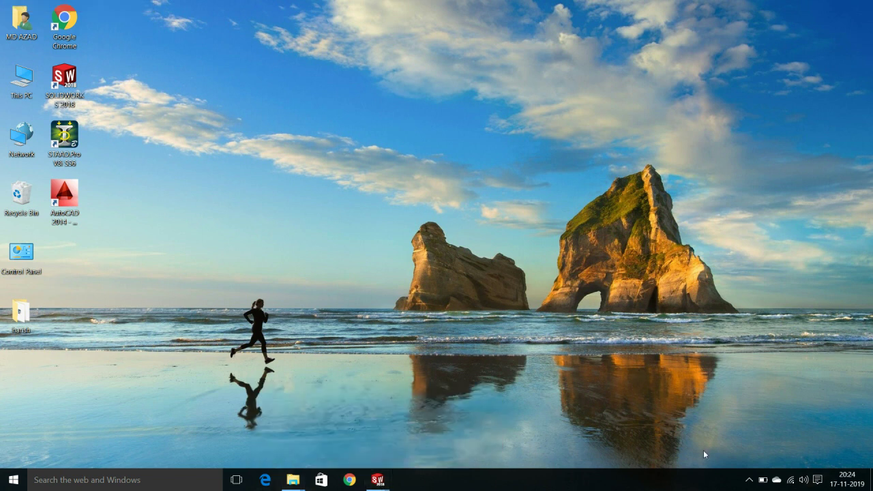
{"action": "left_click", "coordinate": [748, 479]}
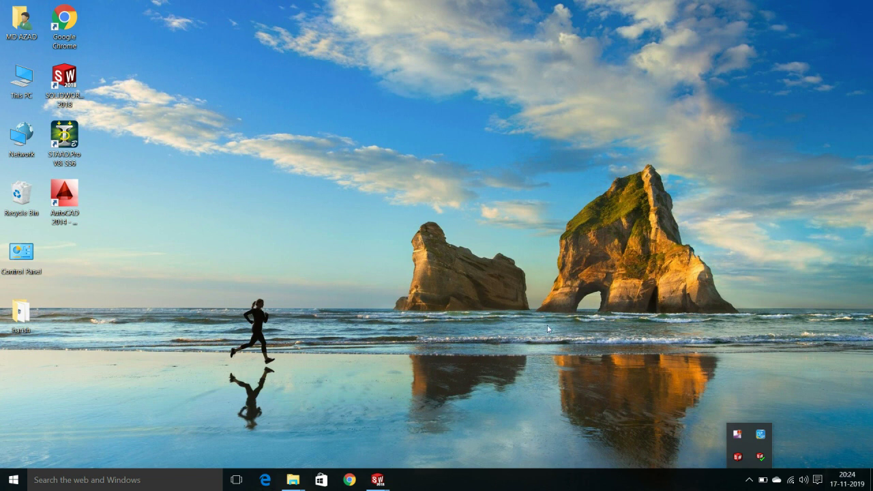
{"action": "left_click", "coordinate": [317, 257]}
{"action": "mouse_move", "coordinate": [377, 479]}
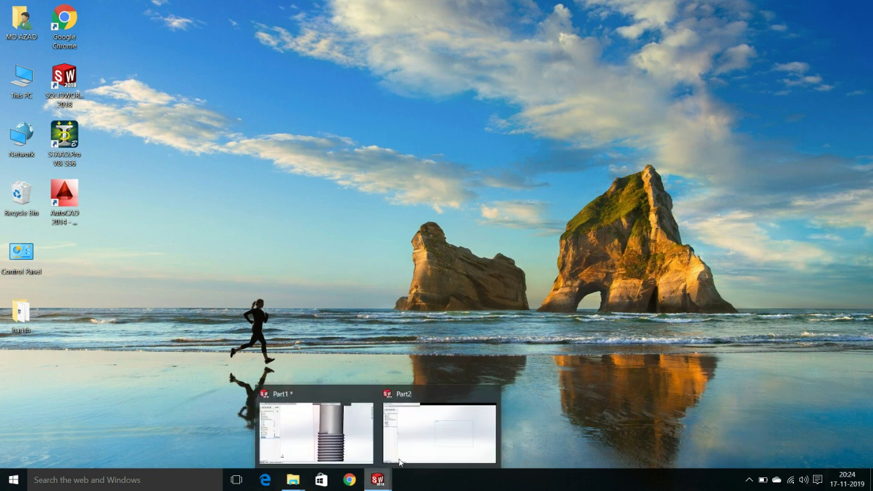
{"action": "left_click", "coordinate": [409, 440]}
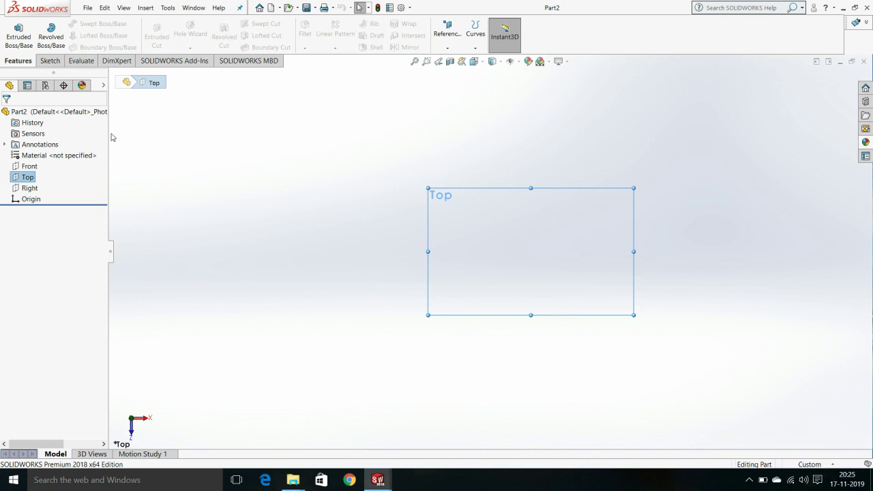
Draw a circle of radius 20 centred on the origin of the Top plane.
{"action": "left_click", "coordinate": [48, 62]}
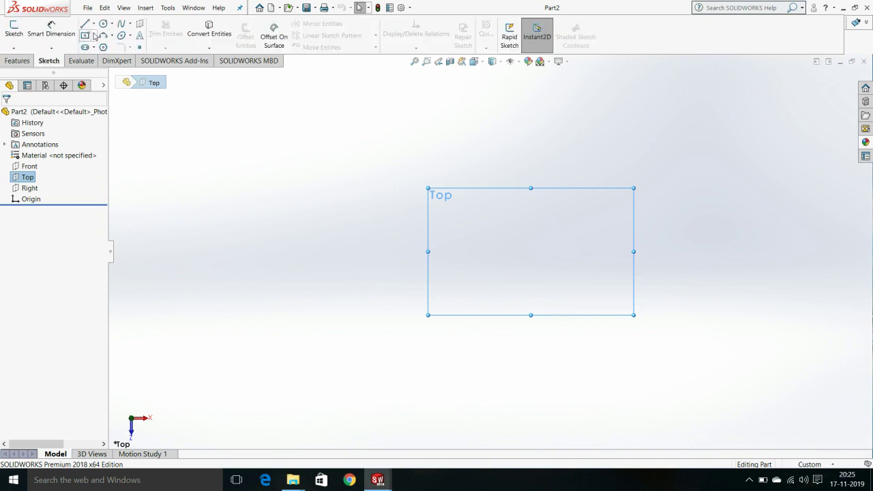
{"action": "left_click", "coordinate": [103, 24]}
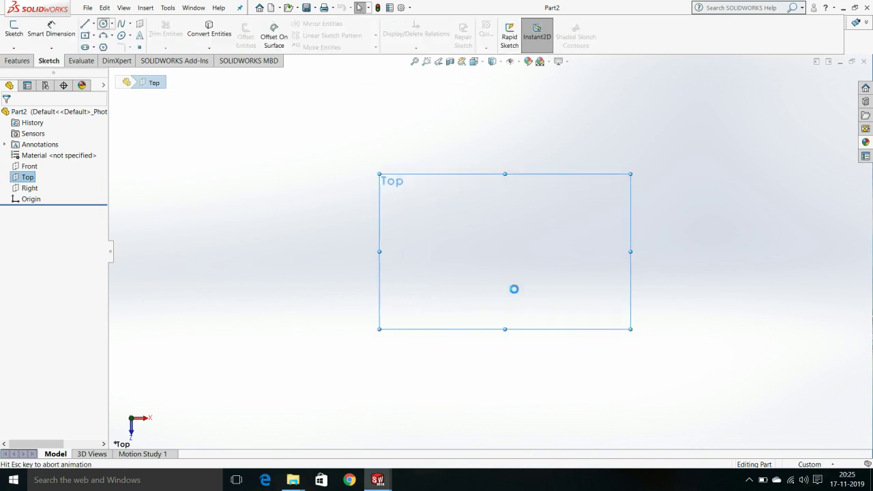
{"action": "left_click", "coordinate": [489, 251]}
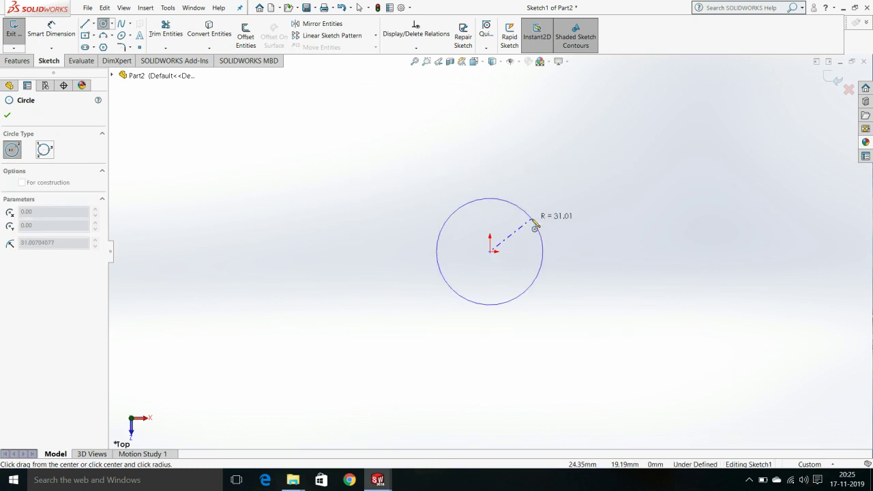
{"action": "left_click", "coordinate": [535, 224]}
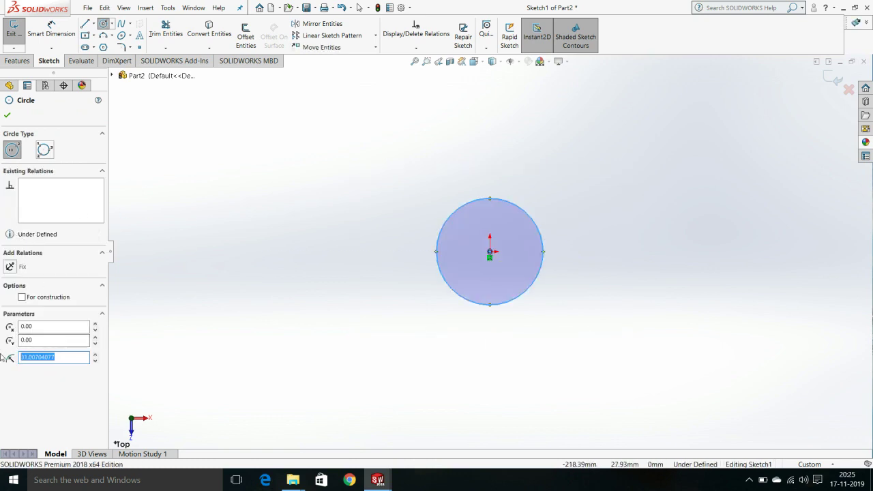
{"action": "left_click", "coordinate": [53, 357]}
{"action": "type", "text": "20"}
{"action": "key", "text": "Return"}
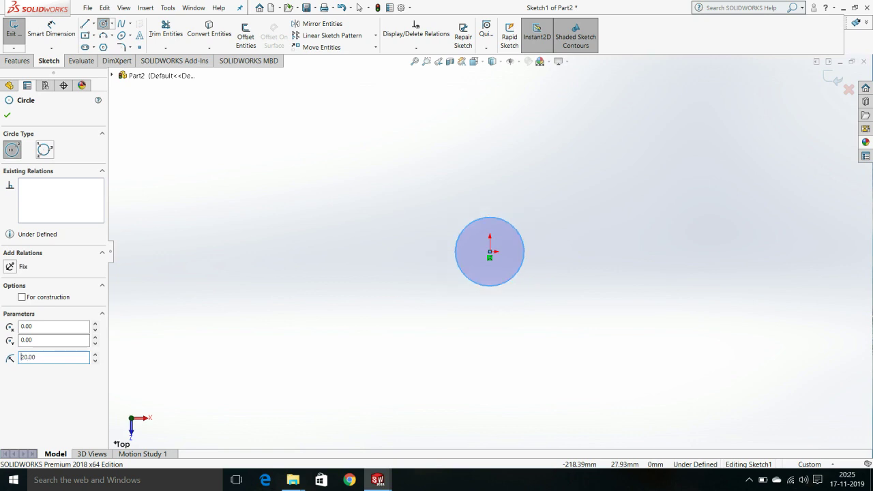
{"action": "key", "text": "Escape"}
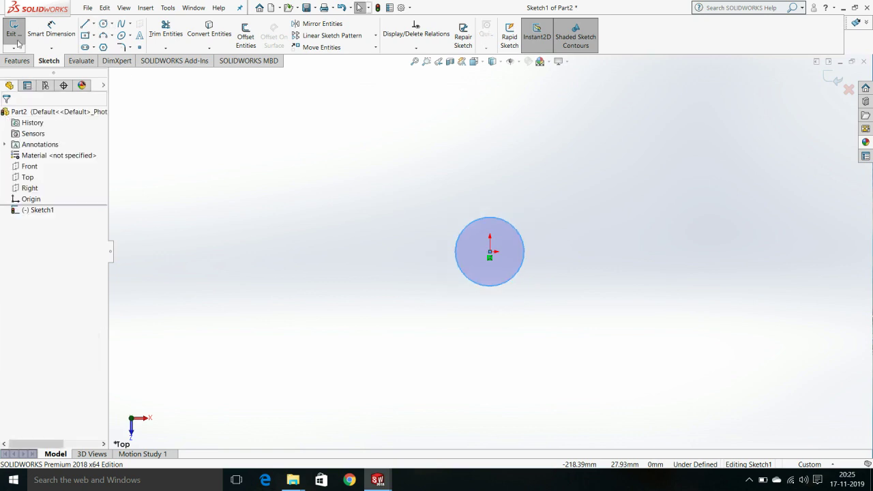
Dimension the circle's diameter to 35 mm.
{"action": "left_click", "coordinate": [52, 29]}
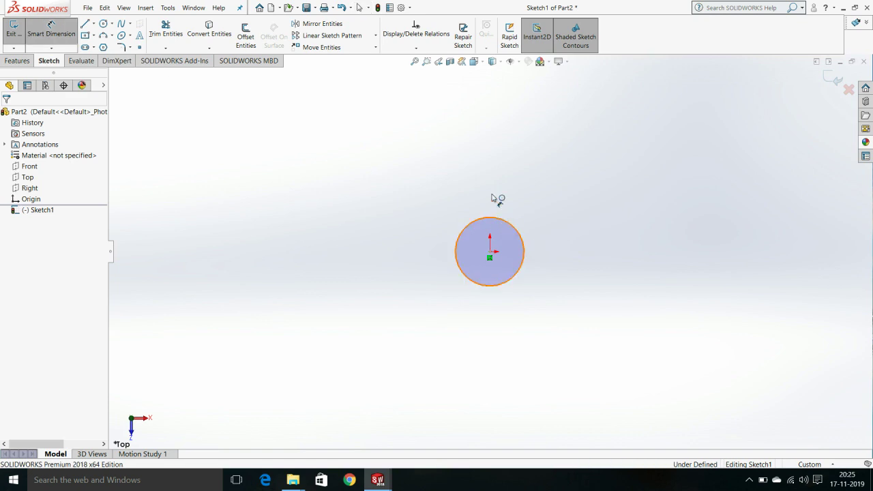
{"action": "left_click", "coordinate": [497, 218]}
{"action": "left_click", "coordinate": [403, 203]}
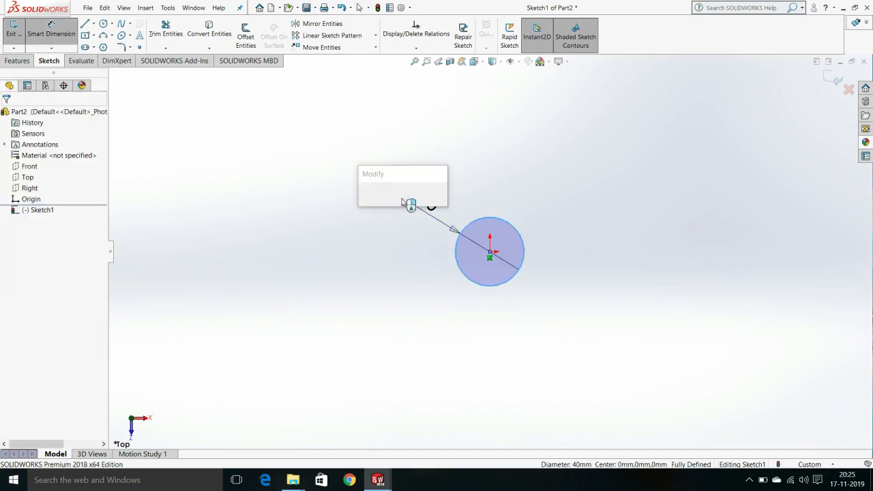
{"action": "type", "text": "35"}
{"action": "key", "text": "Return"}
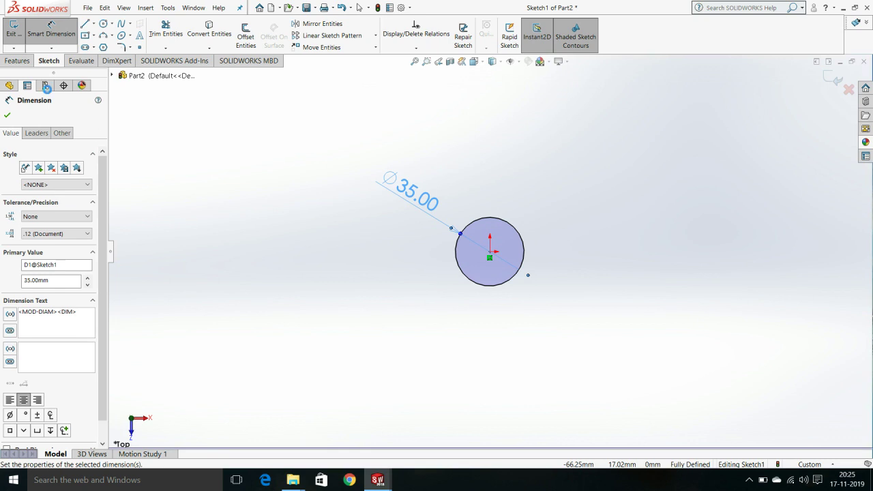
{"action": "left_click", "coordinate": [18, 61]}
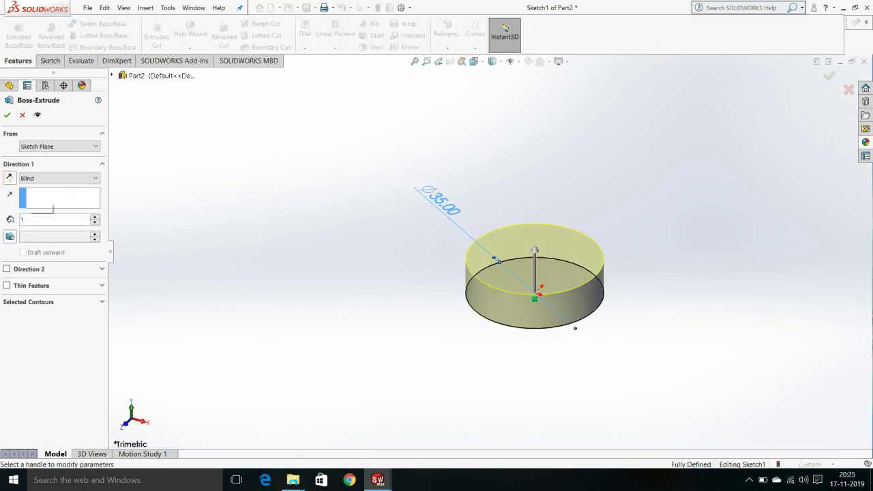
Extrude the 35 mm circle to a blind depth of 130 mm, forming a cylinder.
{"action": "type", "text": "00"}
{"action": "key", "text": "Return"}
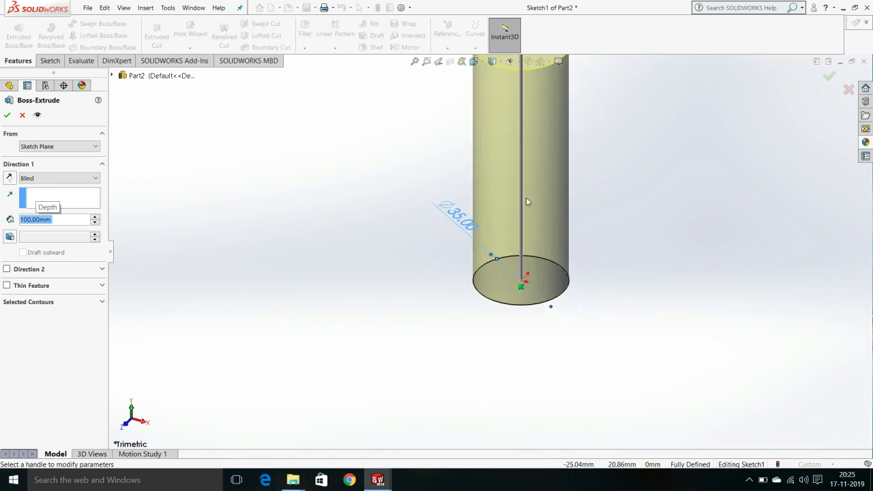
{"action": "scroll", "coordinate": [527, 203], "scroll_direction": "up", "scroll_amount": 3}
{"action": "mouse_move", "coordinate": [527, 203]}
{"action": "middle_mouse_down"}
{"action": "mouse_move", "coordinate": [447, 202]}
{"action": "mouse_move", "coordinate": [374, 182]}
{"action": "middle_mouse_up"}
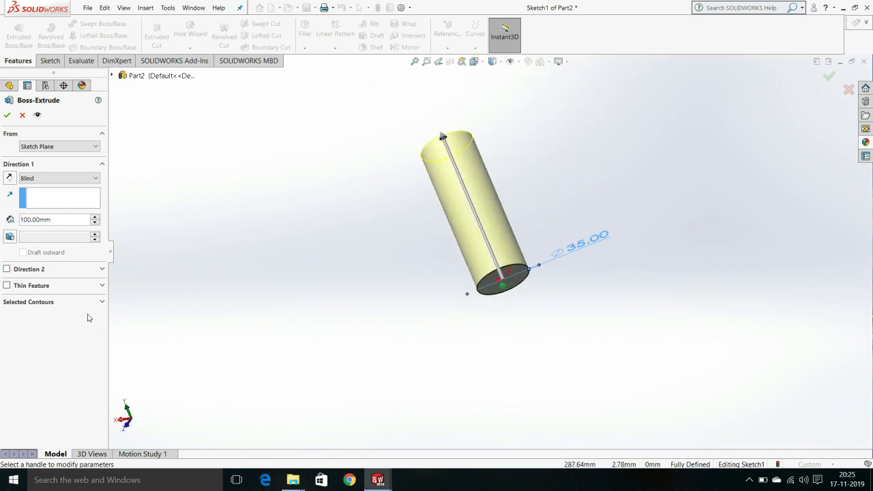
{"action": "type", "text": "130"}
{"action": "key", "text": "Return"}
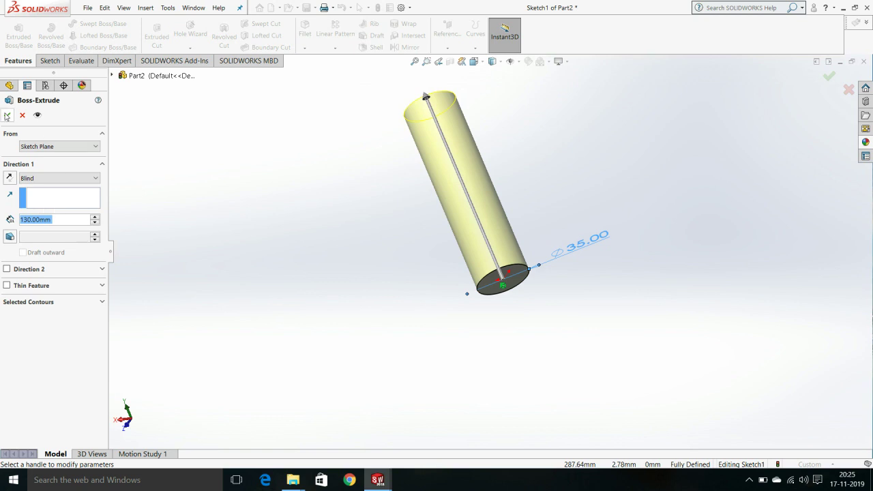
{"action": "left_click", "coordinate": [7, 115]}
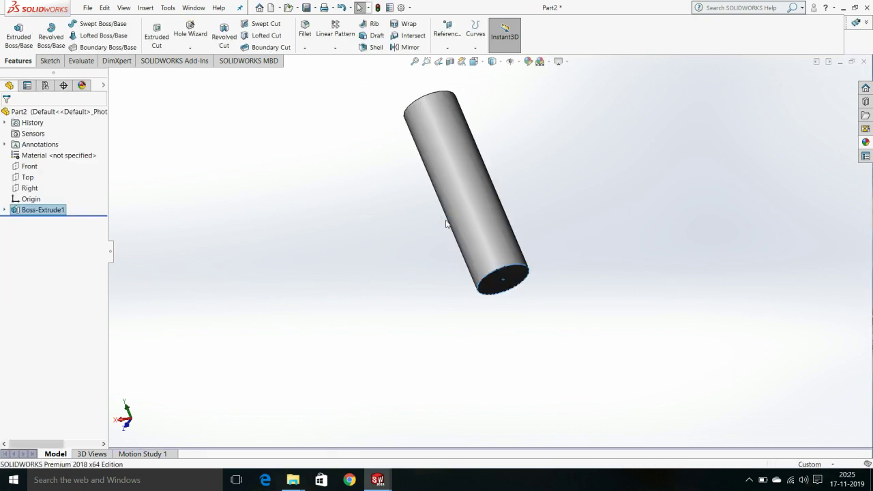
Orient the view to look straight at the cylinder's end face.
{"action": "mouse_move", "coordinate": [456, 241]}
{"action": "middle_mouse_down"}
{"action": "mouse_move", "coordinate": [466, 298]}
{"action": "mouse_move", "coordinate": [389, 217]}
{"action": "mouse_move", "coordinate": [475, 266]}
{"action": "middle_mouse_up"}
{"action": "scroll", "coordinate": [475, 266], "scroll_direction": "down", "scroll_amount": 3}
{"action": "key", "text": "space"}
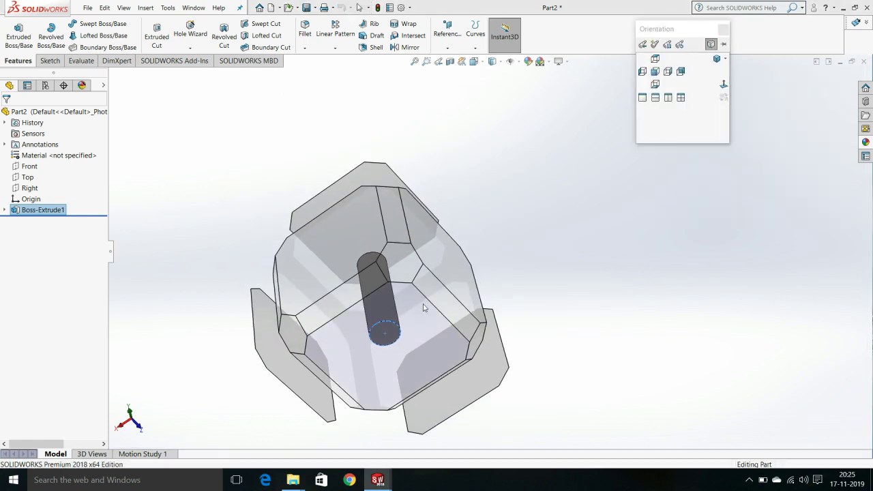
{"action": "key", "text": "ctrl+8"}
Start a sketch on the shank's end face and draw a hexagon centred on the origin.
{"action": "right_click", "coordinate": [490, 219]}
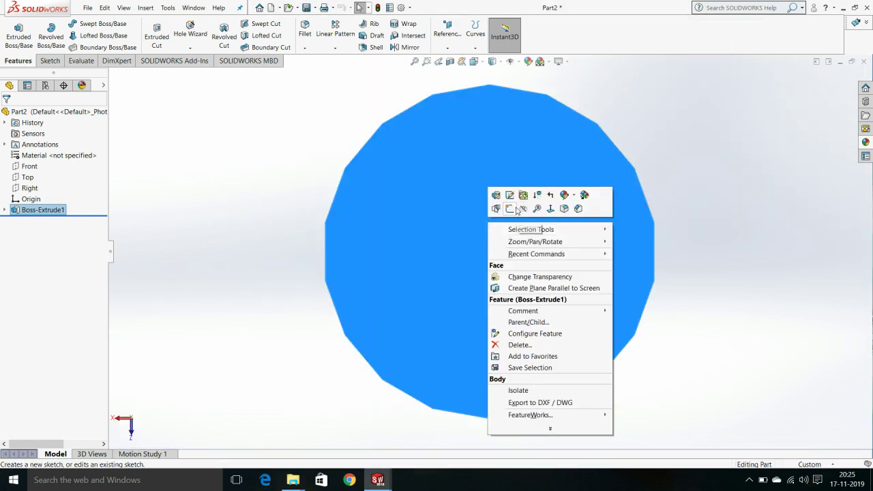
{"action": "left_click", "coordinate": [516, 209]}
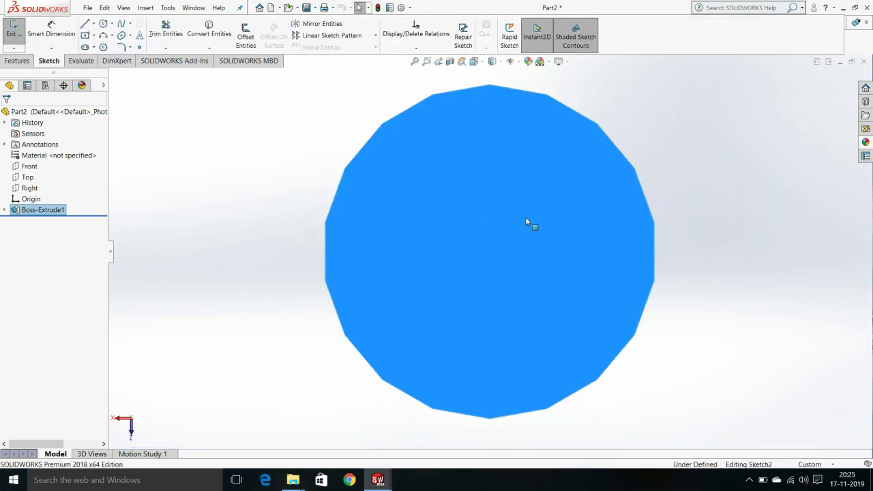
{"action": "left_click", "coordinate": [16, 62]}
{"action": "left_click", "coordinate": [50, 61]}
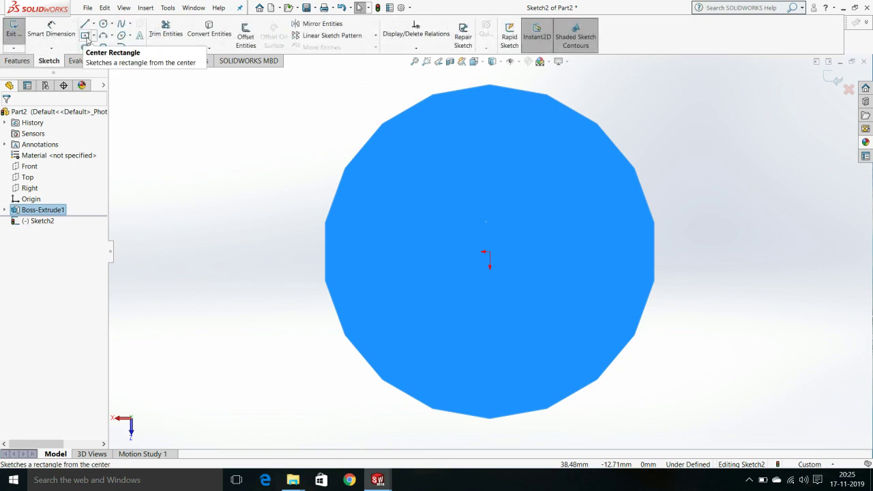
{"action": "left_click", "coordinate": [103, 47]}
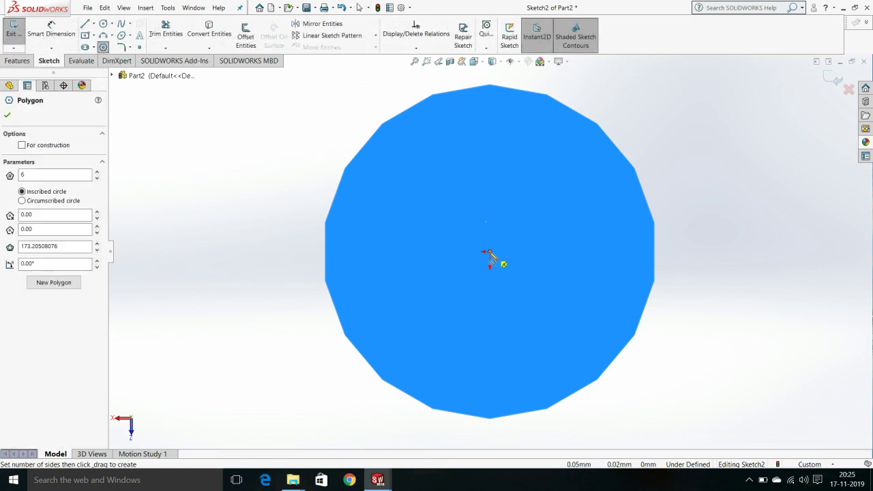
{"action": "left_click", "coordinate": [485, 252]}
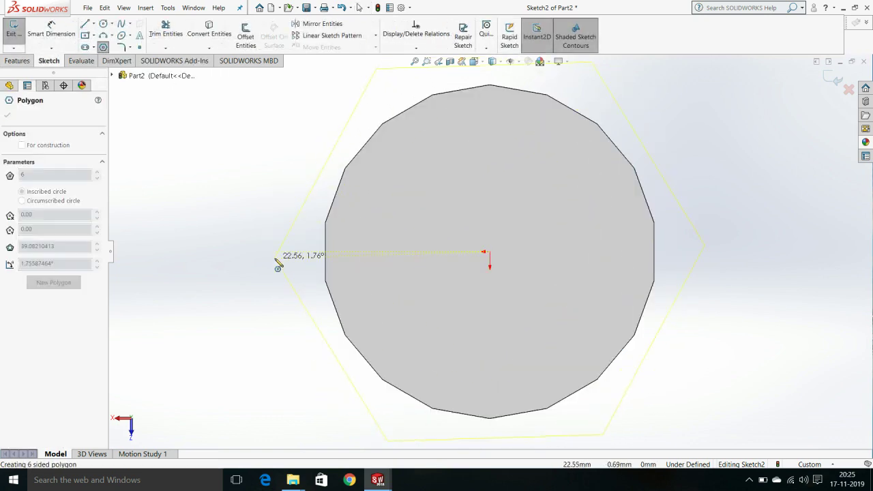
{"action": "left_click", "coordinate": [276, 251]}
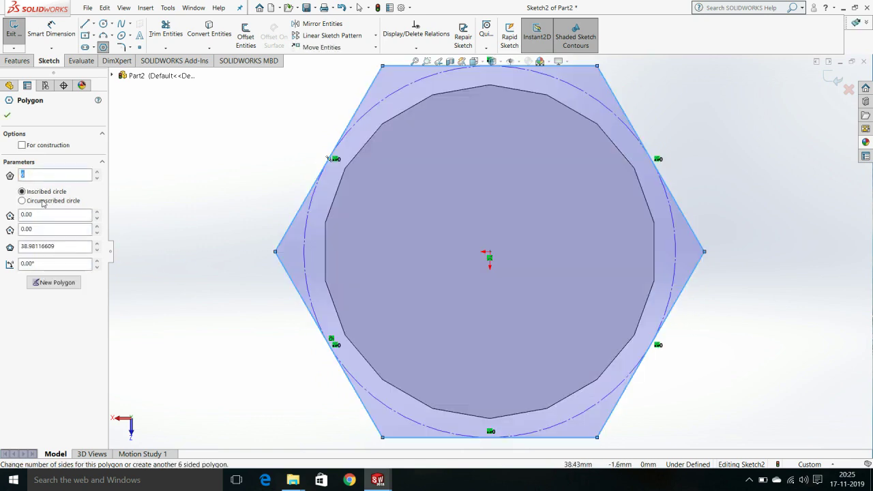
{"action": "left_click", "coordinate": [8, 116]}
Dimension the hexagon's inscribed-circle diameter to 45 mm.
{"action": "left_click", "coordinate": [51, 31]}
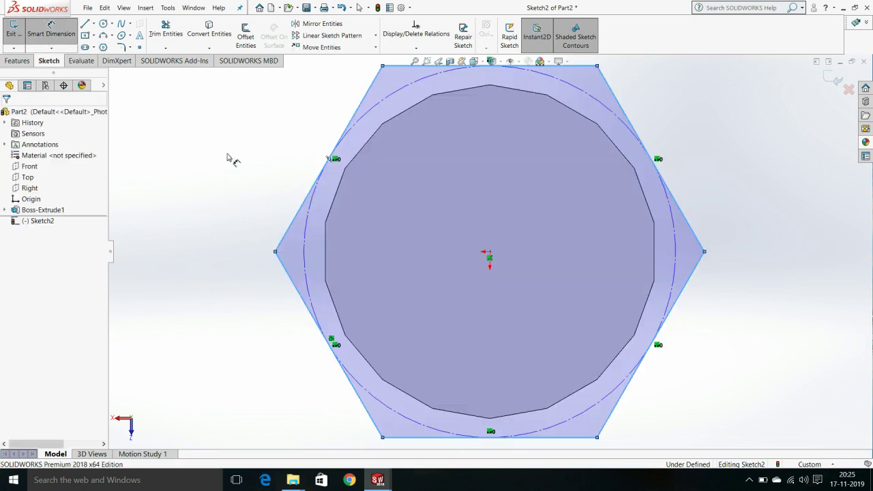
{"action": "left_click", "coordinate": [305, 250]}
{"action": "left_click", "coordinate": [230, 167]}
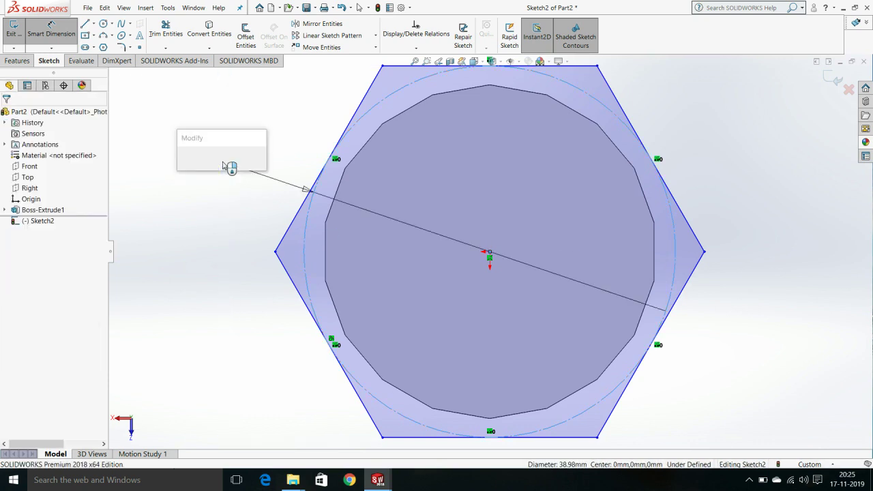
{"action": "type", "text": "45"}
{"action": "key", "text": "Return"}
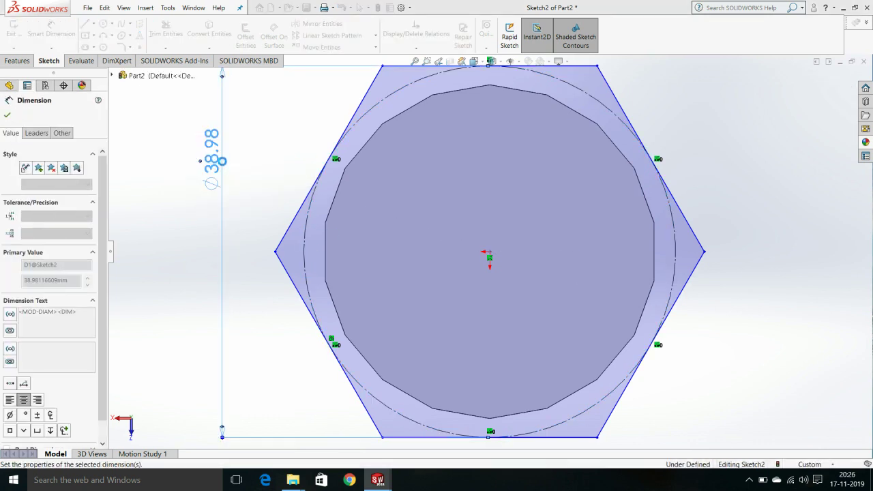
{"action": "key", "text": "ctrl+3"}
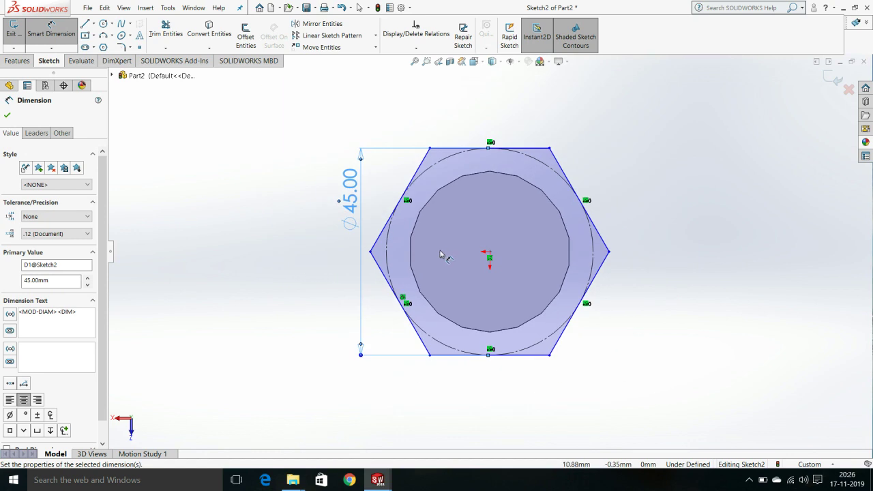
{"action": "left_click", "coordinate": [22, 61]}
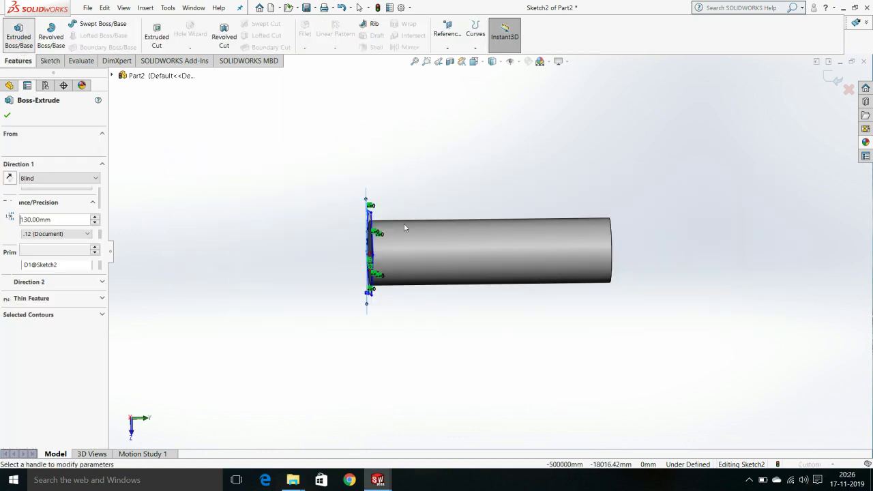
Extrude the hexagon sketch as a Blind boss 25 mm deep for the bolt head.
{"action": "scroll", "coordinate": [390, 246], "scroll_direction": "down", "scroll_amount": 3}
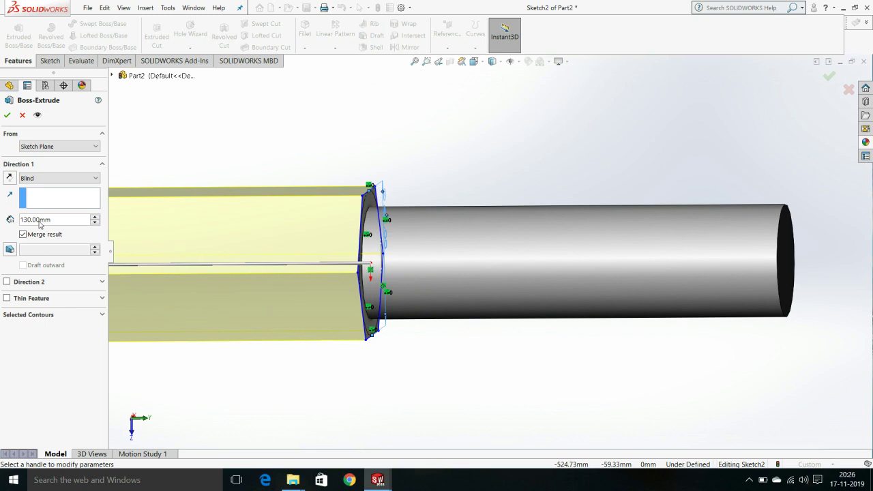
{"action": "left_click", "coordinate": [40, 220]}
{"action": "left_click", "coordinate": [56, 219]}
{"action": "type", "text": "25"}
{"action": "key", "text": "Return"}
{"action": "mouse_move", "coordinate": [204, 234]}
{"action": "middle_mouse_down"}
{"action": "mouse_move", "coordinate": [242, 253]}
{"action": "mouse_move", "coordinate": [211, 296]}
{"action": "mouse_move", "coordinate": [210, 280]}
{"action": "middle_mouse_up"}
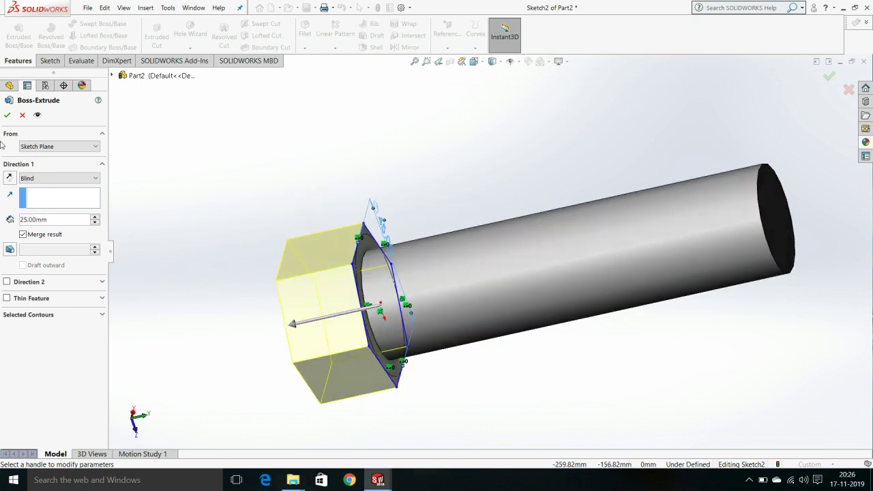
{"action": "left_click", "coordinate": [7, 116]}
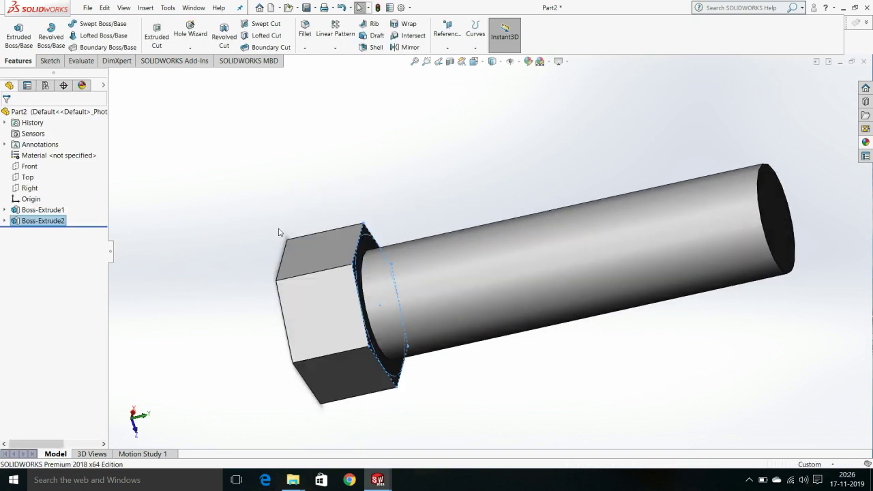
{"action": "mouse_move", "coordinate": [313, 268]}
{"action": "middle_mouse_down"}
{"action": "mouse_move", "coordinate": [312, 259]}
{"action": "mouse_move", "coordinate": [366, 286]}
{"action": "mouse_move", "coordinate": [357, 193]}
{"action": "mouse_move", "coordinate": [345, 217]}
{"action": "mouse_move", "coordinate": [412, 259]}
{"action": "mouse_move", "coordinate": [456, 266]}
{"action": "mouse_move", "coordinate": [382, 255]}
{"action": "middle_mouse_up"}
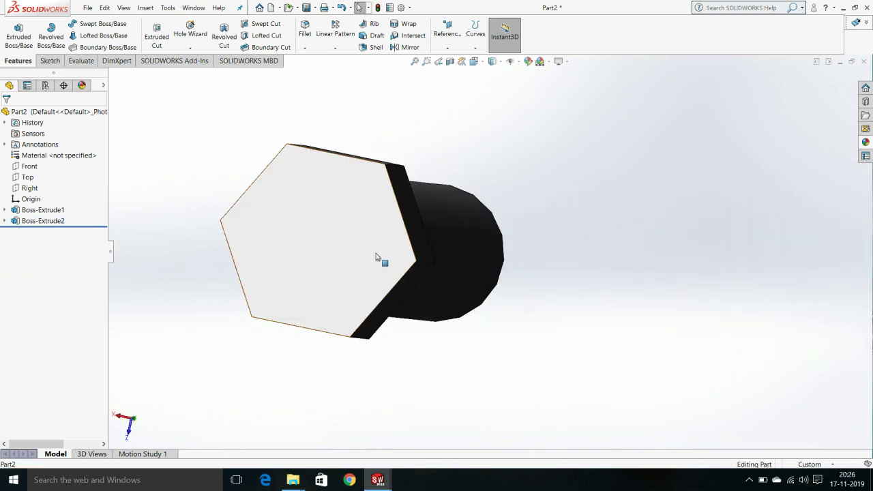
Sketch an R22.5 circle from the origin on the hex head's face and exit the sketch.
{"action": "right_click", "coordinate": [376, 255]}
{"action": "left_click", "coordinate": [398, 239]}
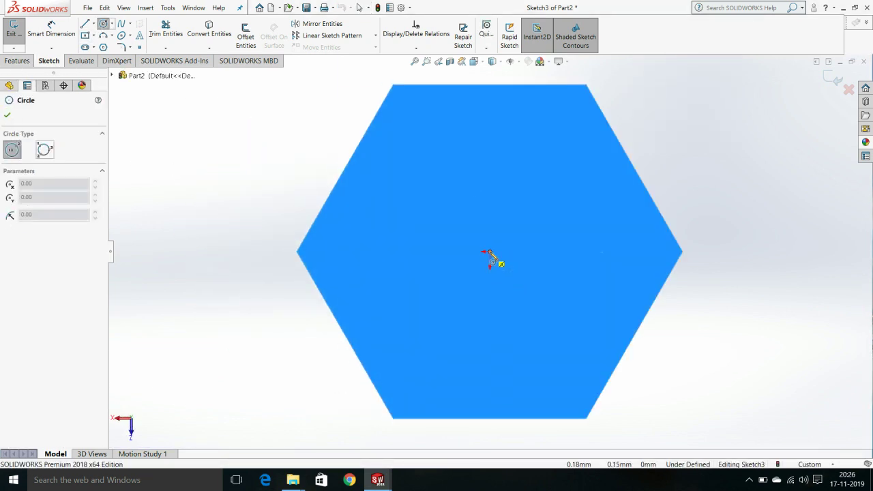
{"action": "left_click", "coordinate": [497, 252]}
{"action": "key", "text": "Escape"}
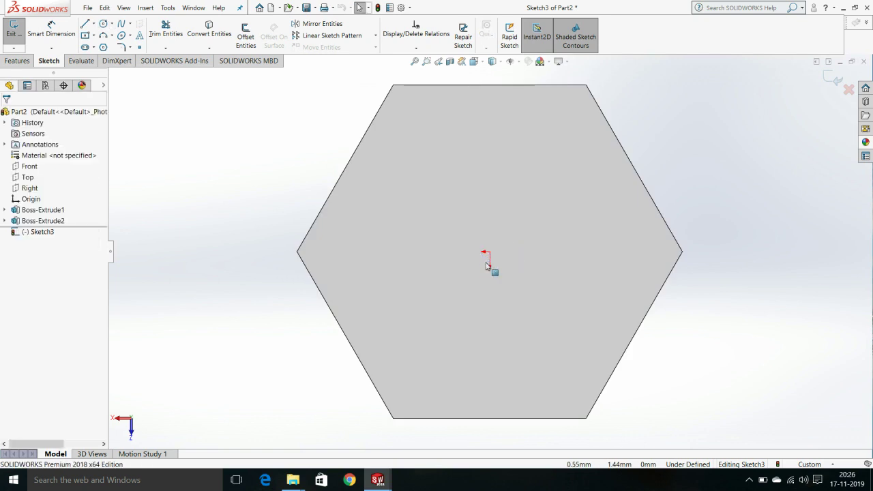
{"action": "left_click", "coordinate": [103, 24]}
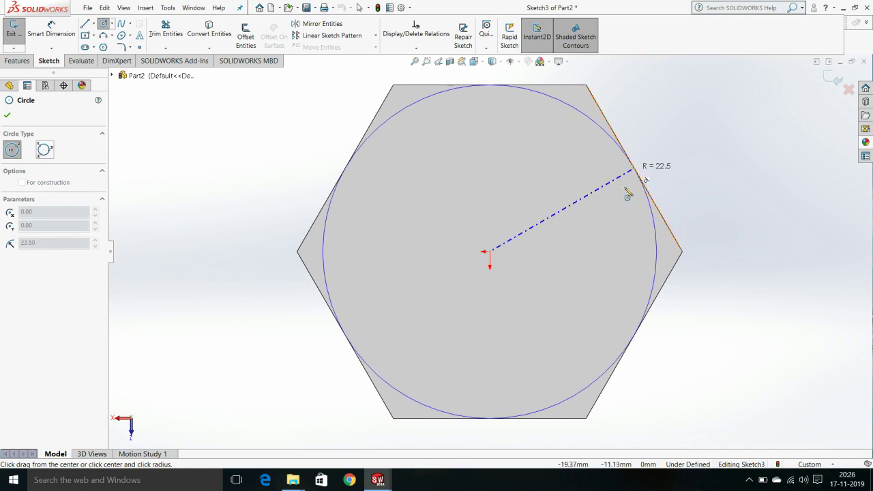
{"action": "left_click", "coordinate": [339, 176]}
{"action": "right_click", "coordinate": [183, 170]}
{"action": "left_click", "coordinate": [201, 170]}
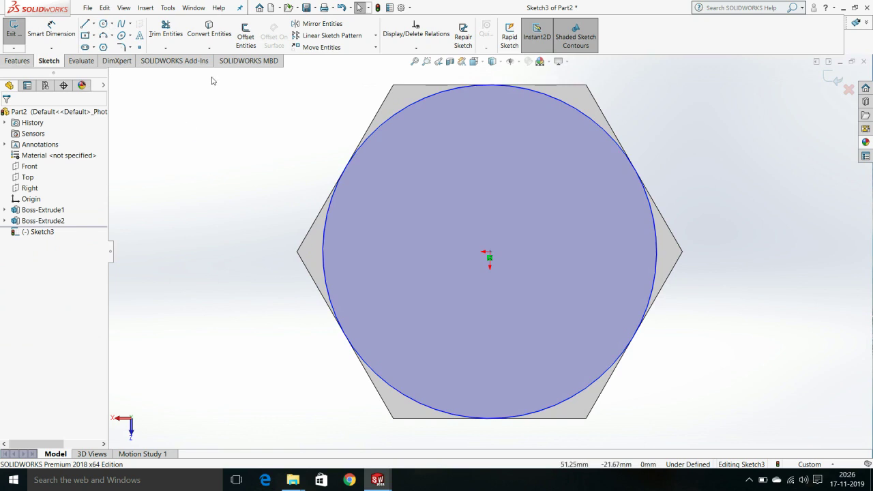
{"action": "left_click", "coordinate": [833, 78]}
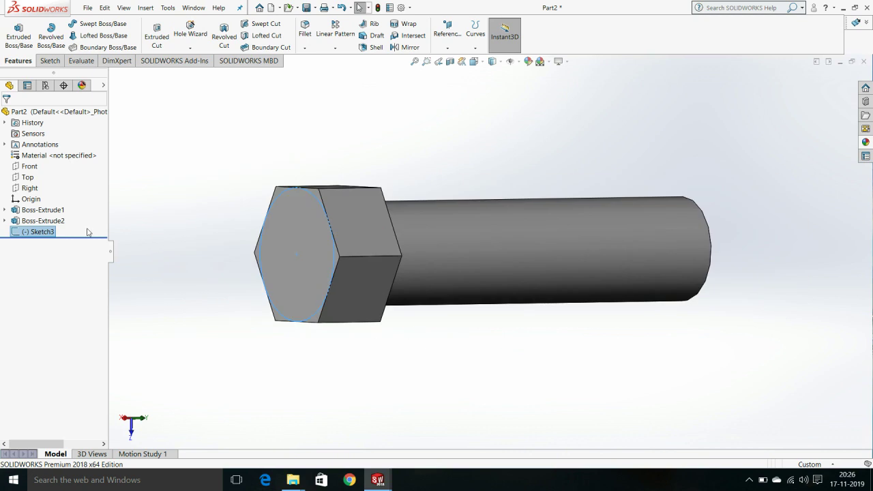
{"action": "left_click", "coordinate": [103, 86]}
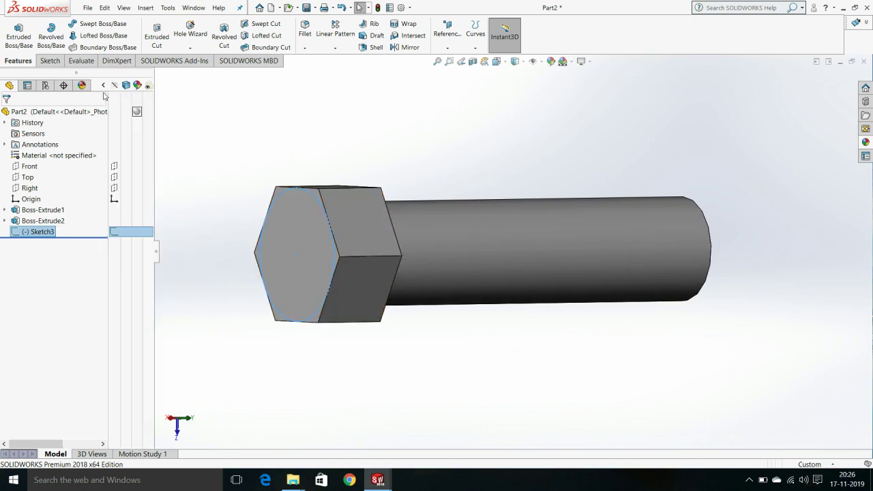
Orient the view normal to the Right plane with the bolt lying horizontal.
{"action": "left_click", "coordinate": [114, 177]}
{"action": "middle_click_drag", "start_coordinate": [261, 211], "coordinate": [298, 247]}
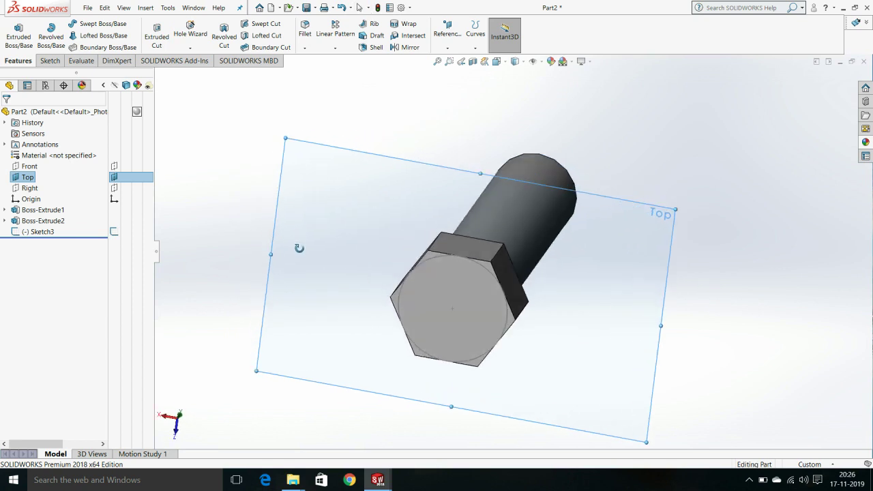
{"action": "left_click", "coordinate": [114, 188], "text": "ctrl"}
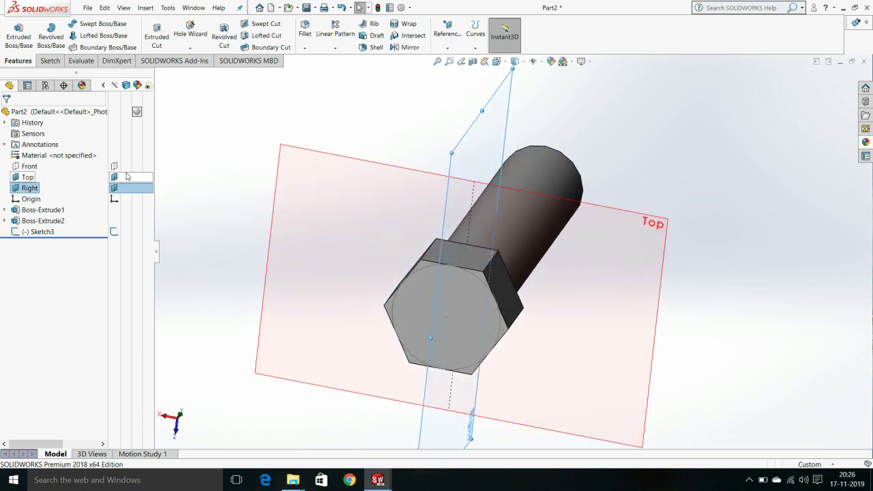
{"action": "left_click", "coordinate": [248, 184]}
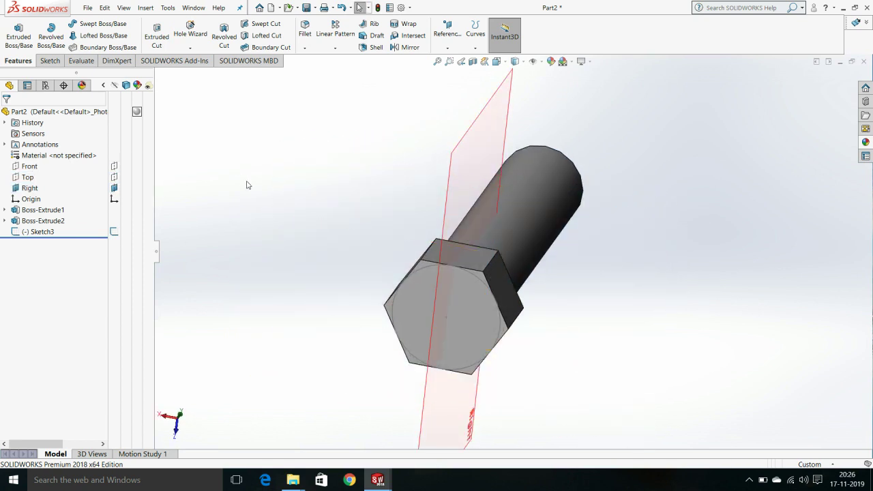
{"action": "middle_click_drag", "start_coordinate": [304, 212], "coordinate": [285, 195]}
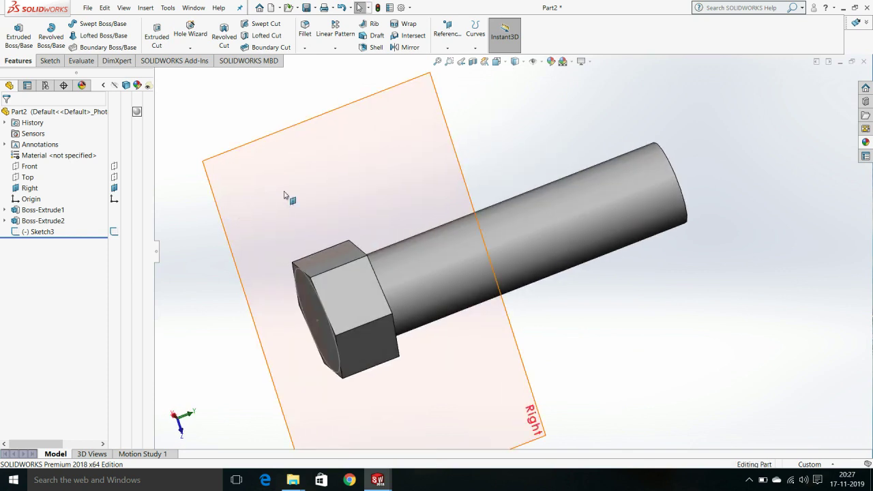
{"action": "right_click", "coordinate": [279, 134]}
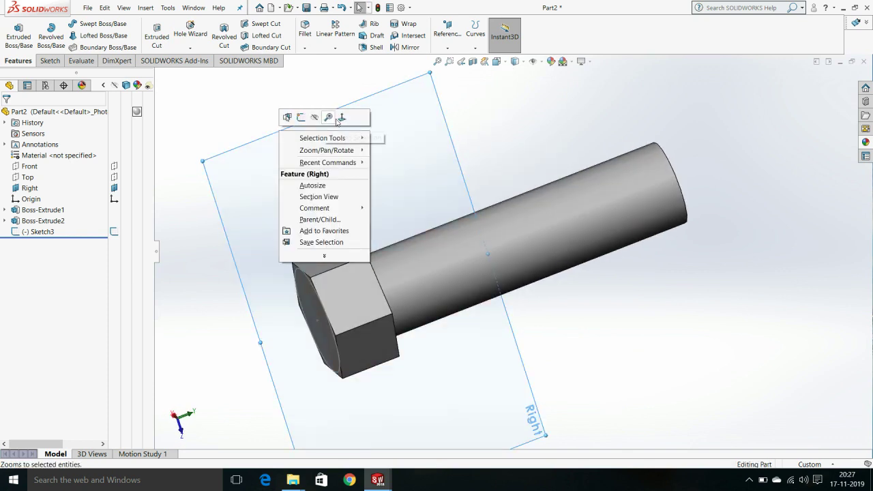
{"action": "left_click", "coordinate": [340, 117]}
{"action": "scroll", "coordinate": [525, 357], "scroll_direction": "down", "scroll_amount": 5}
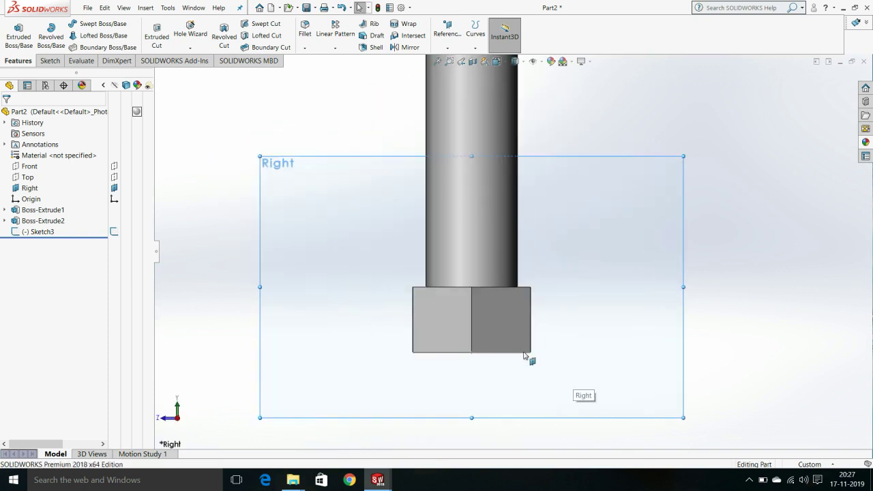
Draw a closed triangle on the Right plane at the hex head's corner.
{"action": "left_click", "coordinate": [51, 65]}
{"action": "left_click", "coordinate": [84, 24]}
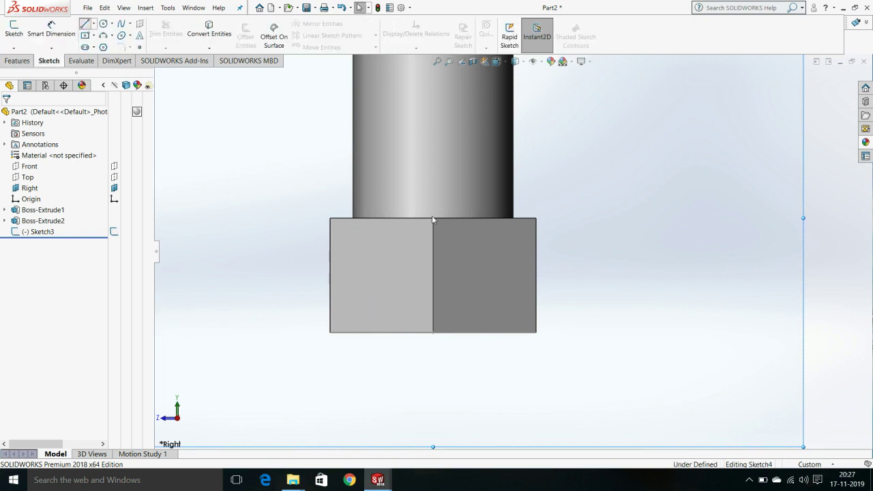
{"action": "left_click", "coordinate": [536, 332]}
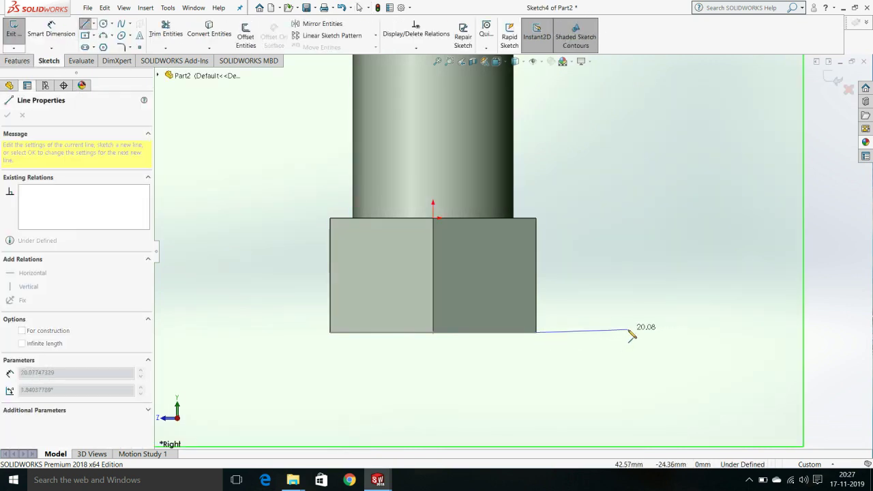
{"action": "left_click", "coordinate": [628, 333]}
{"action": "left_click", "coordinate": [628, 308]}
{"action": "left_click", "coordinate": [536, 333]}
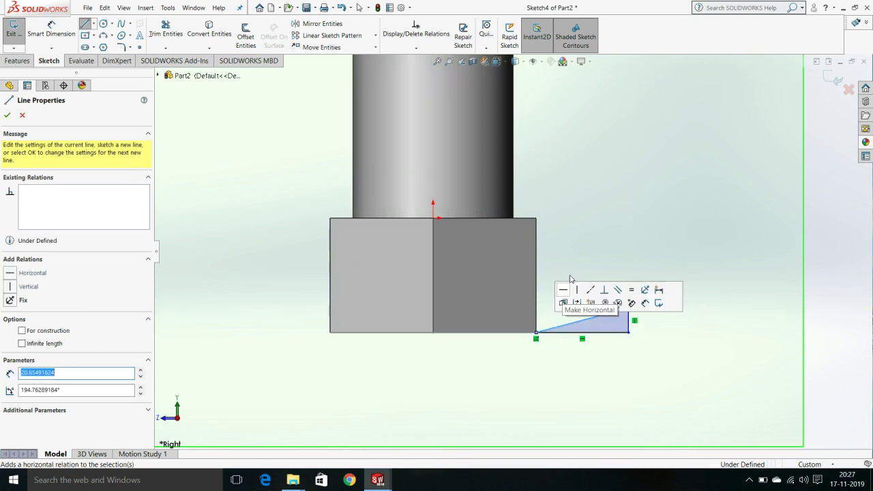
{"action": "right_click", "coordinate": [610, 257]}
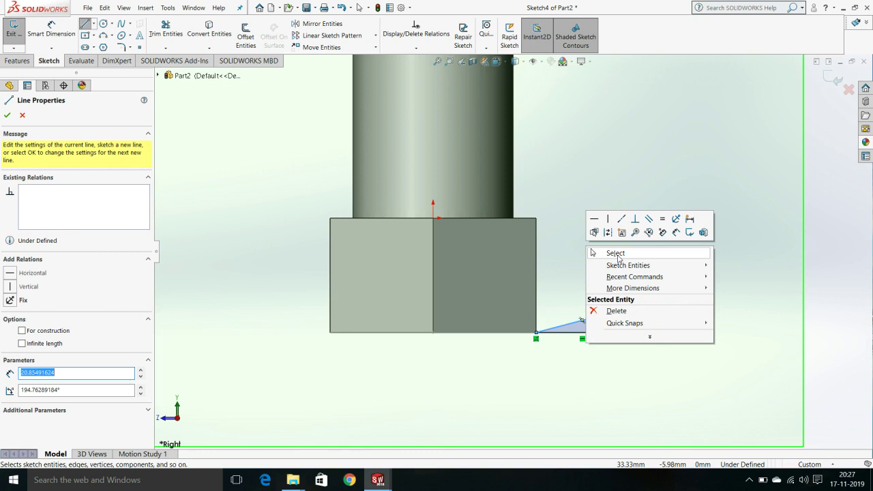
{"action": "left_click", "coordinate": [590, 251]}
{"action": "left_click_drag", "start_coordinate": [628, 309], "coordinate": [592, 238]}
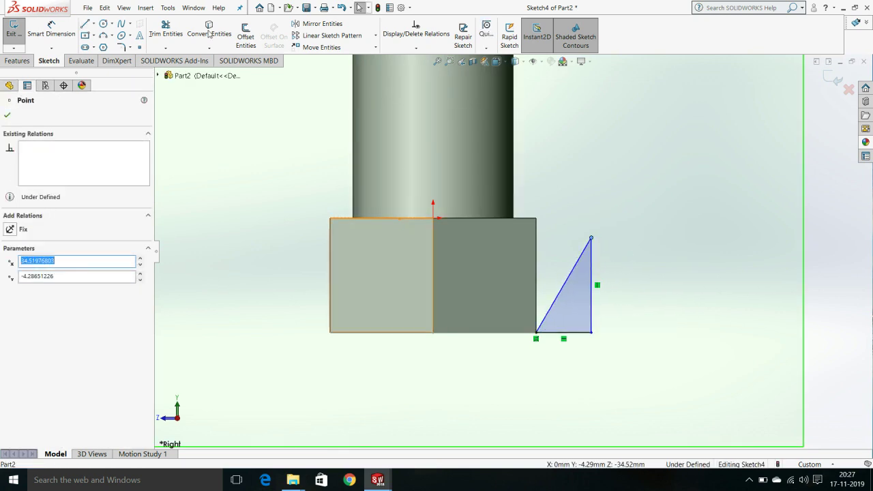
Dimension the triangle's slanted-side angle to 30° and exit the sketch.
{"action": "left_click", "coordinate": [52, 31]}
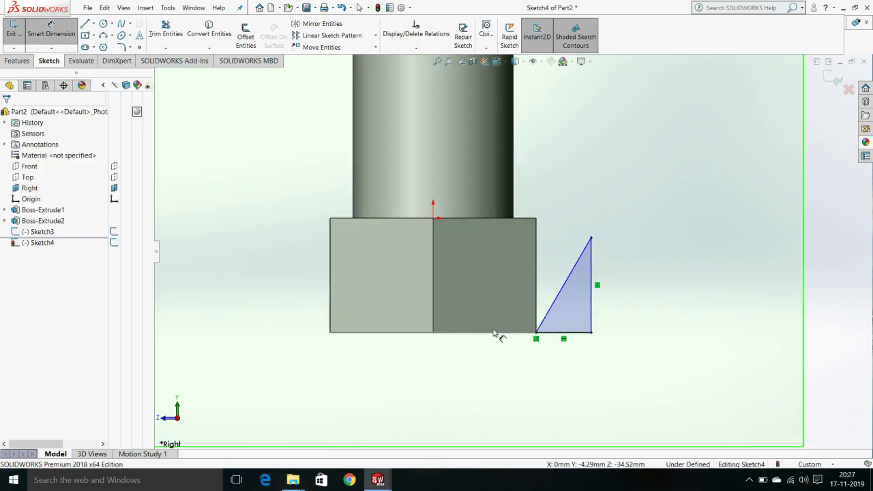
{"action": "left_click", "coordinate": [545, 319]}
{"action": "left_click", "coordinate": [564, 332]}
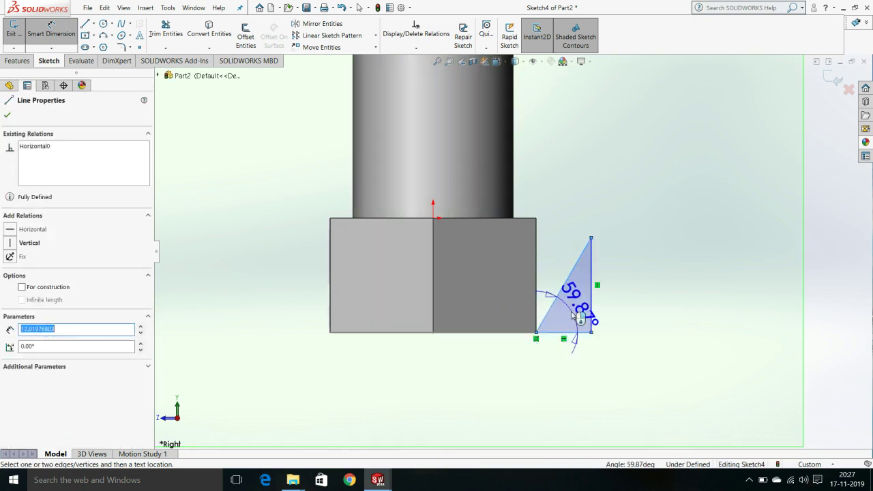
{"action": "left_click", "coordinate": [573, 313]}
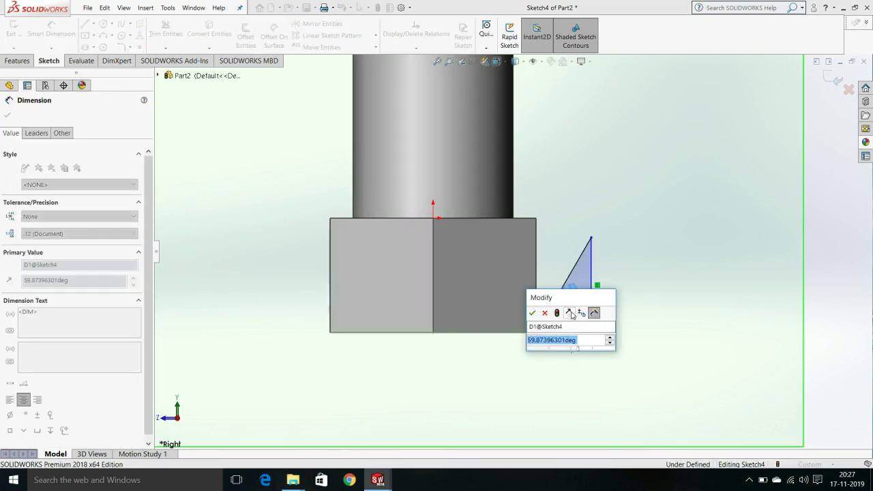
{"action": "type", "text": "25"}
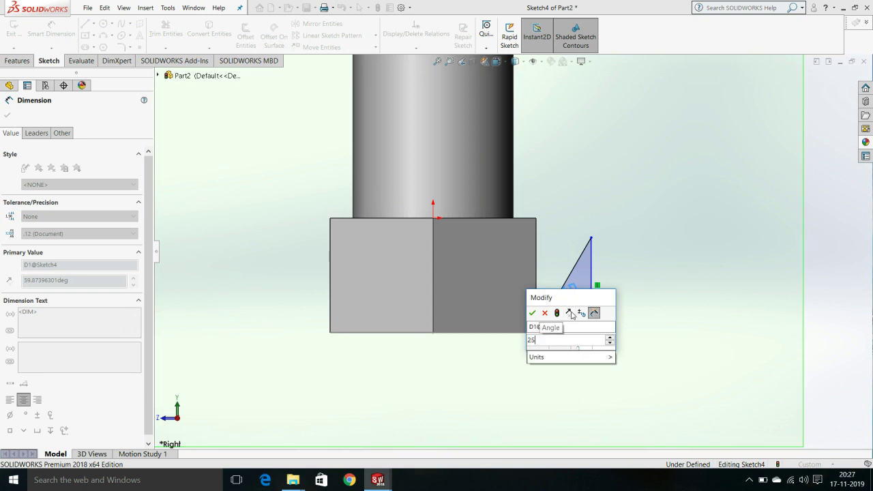
{"action": "key", "text": "Return"}
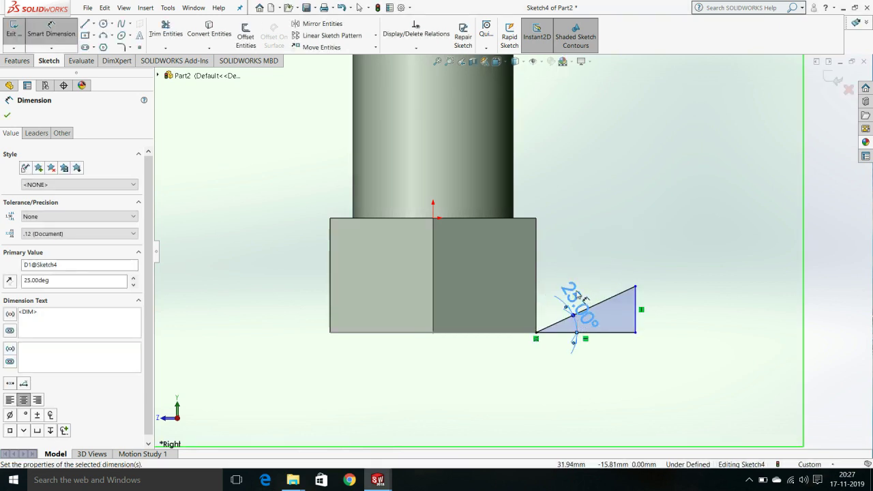
{"action": "double_click", "coordinate": [565, 296]}
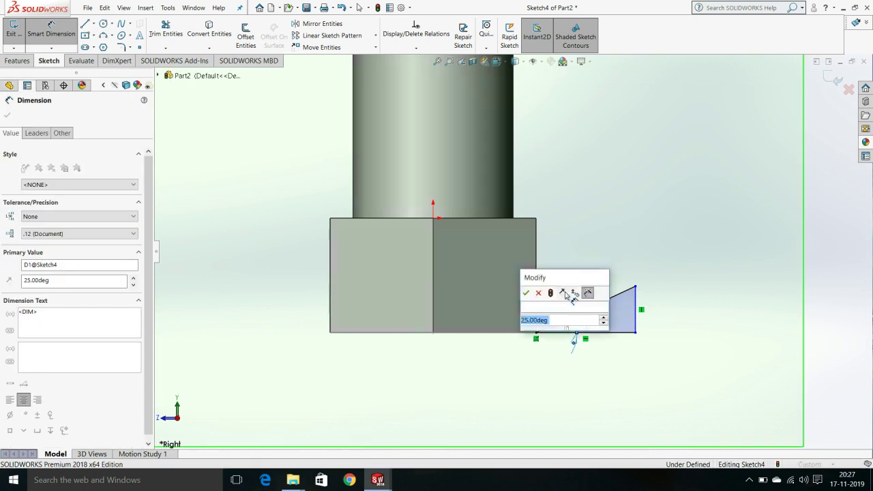
{"action": "type", "text": "30"}
{"action": "key", "text": "Return"}
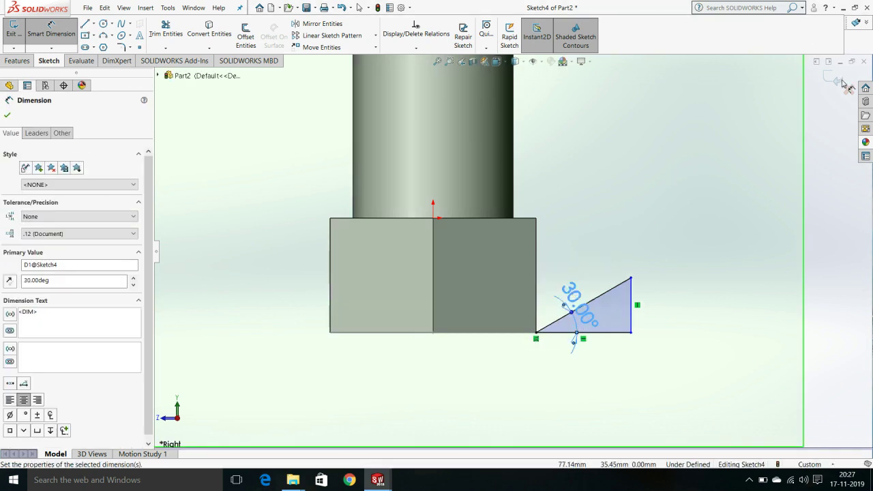
{"action": "left_click", "coordinate": [7, 114]}
{"action": "left_click", "coordinate": [14, 31]}
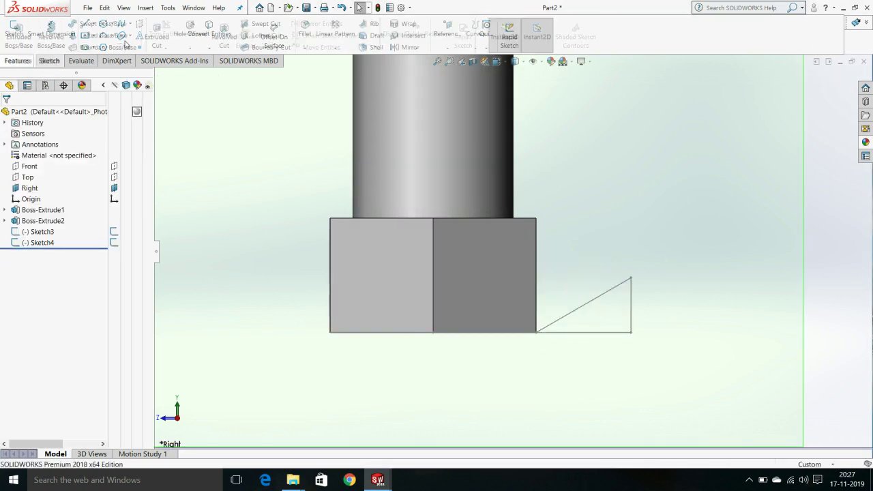
Create a swept cut with Sketch4 triangle as profile and Sketch3 circle as path.
{"action": "left_click", "coordinate": [263, 24]}
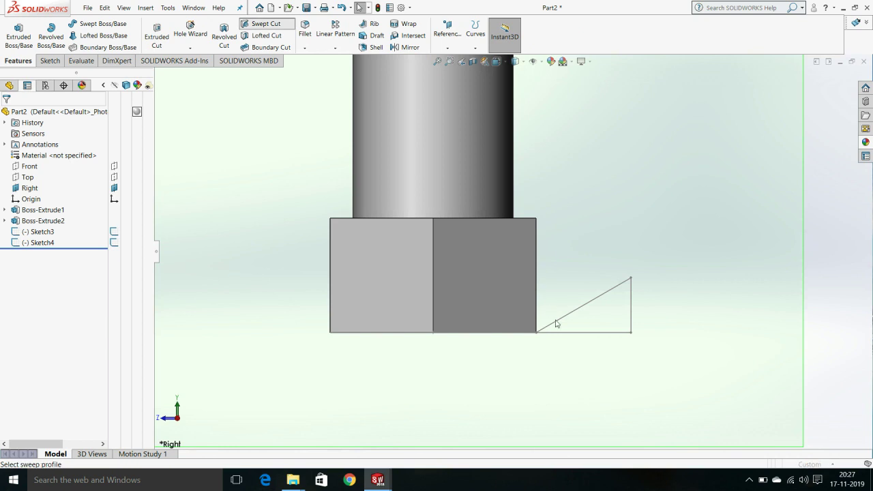
{"action": "mouse_move", "coordinate": [561, 323]}
{"action": "middle_mouse_down"}
{"action": "mouse_move", "coordinate": [552, 222]}
{"action": "mouse_move", "coordinate": [582, 292]}
{"action": "middle_mouse_up"}
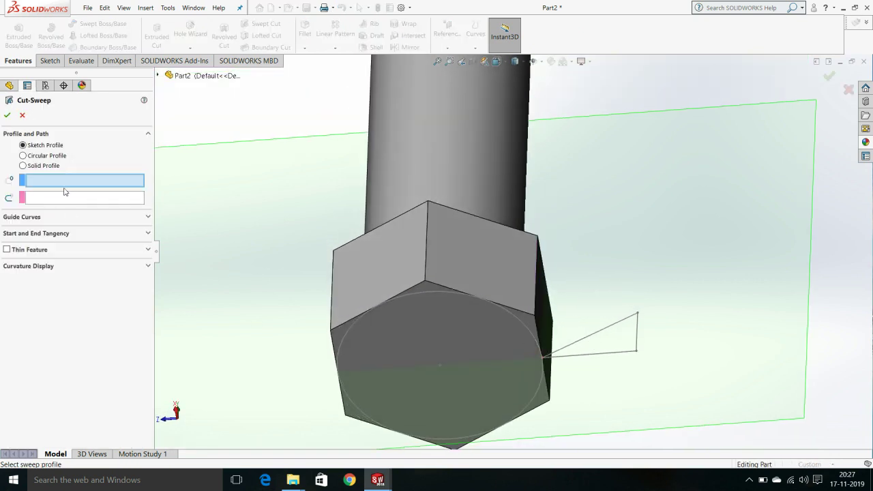
{"action": "left_click", "coordinate": [573, 356]}
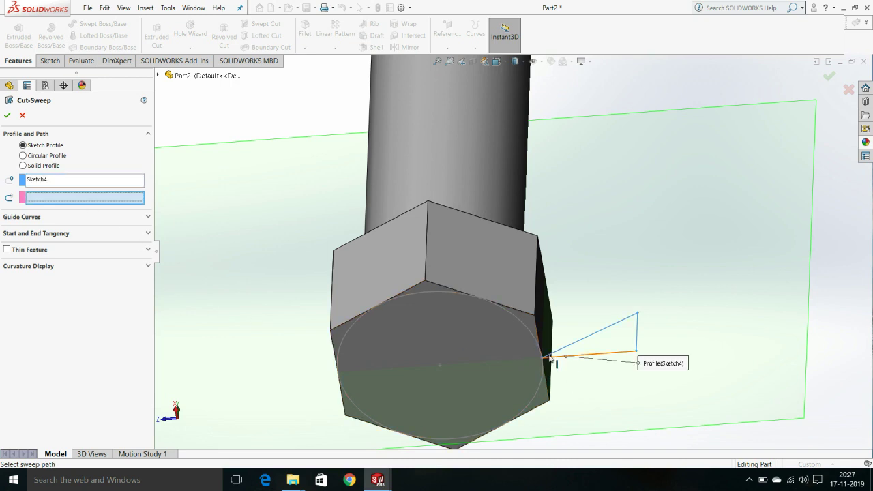
{"action": "left_click", "coordinate": [529, 334]}
{"action": "scroll", "coordinate": [530, 334], "scroll_direction": "up", "scroll_amount": 2}
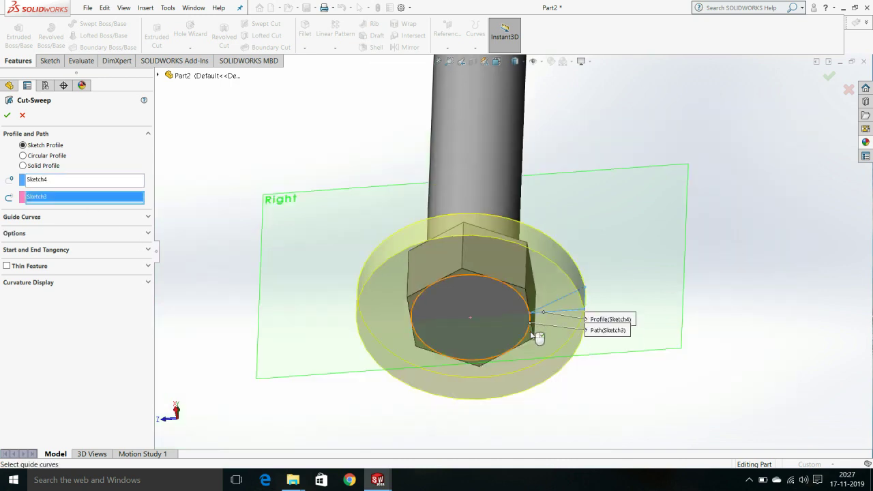
{"action": "middle_click_drag", "start_coordinate": [529, 335], "coordinate": [216, 257]}
{"action": "left_click", "coordinate": [11, 115]}
Orbit and zoom to inspect the chamfered head and bring the shank end into view.
{"action": "mouse_move", "coordinate": [309, 286]}
{"action": "middle_mouse_down"}
{"action": "mouse_move", "coordinate": [262, 204]}
{"action": "mouse_move", "coordinate": [456, 225]}
{"action": "mouse_move", "coordinate": [479, 325]}
{"action": "middle_mouse_up"}
{"action": "scroll", "coordinate": [457, 225], "scroll_direction": "down", "scroll_amount": 3}
{"action": "scroll", "coordinate": [457, 225], "scroll_direction": "down", "scroll_amount": 3}
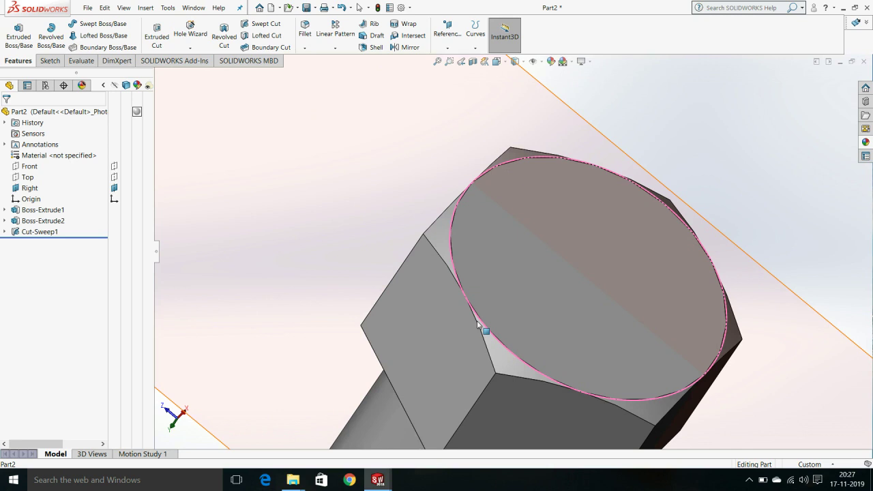
{"action": "scroll", "coordinate": [580, 272], "scroll_direction": "up", "scroll_amount": 4}
{"action": "scroll", "coordinate": [605, 263], "scroll_direction": "up", "scroll_amount": 3}
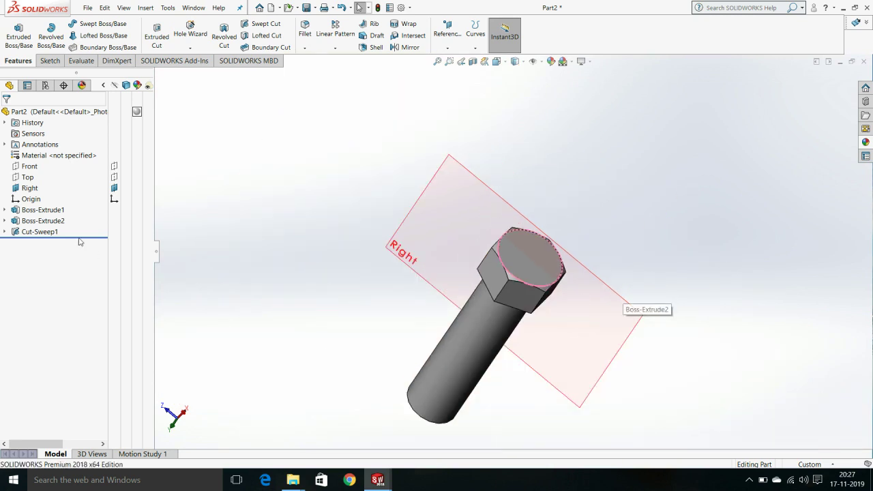
{"action": "mouse_move", "coordinate": [207, 207]}
{"action": "middle_mouse_down"}
{"action": "mouse_move", "coordinate": [318, 316]}
{"action": "mouse_move", "coordinate": [411, 116]}
{"action": "mouse_move", "coordinate": [536, 228]}
{"action": "middle_mouse_up"}
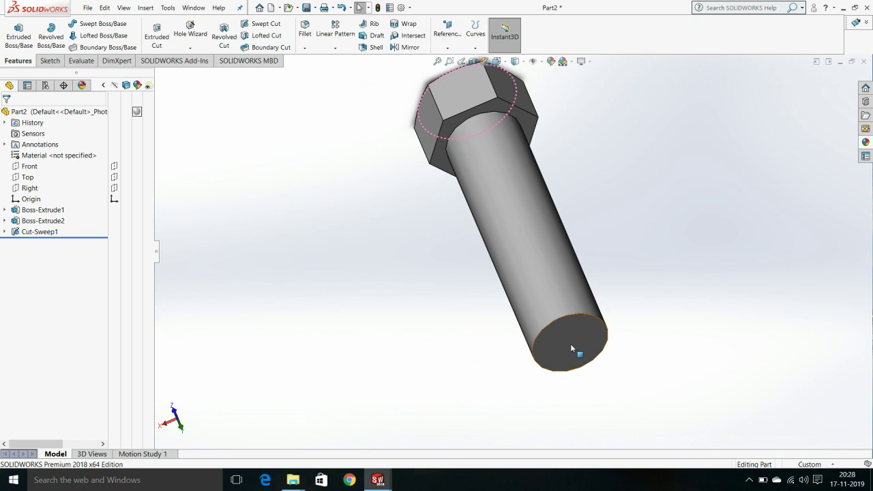
Sketch an R17.50 circle centred on the shank's end face, viewed normal to it, then exit.
{"action": "left_click", "coordinate": [572, 346]}
{"action": "right_click", "coordinate": [572, 347]}
{"action": "left_click", "coordinate": [594, 273]}
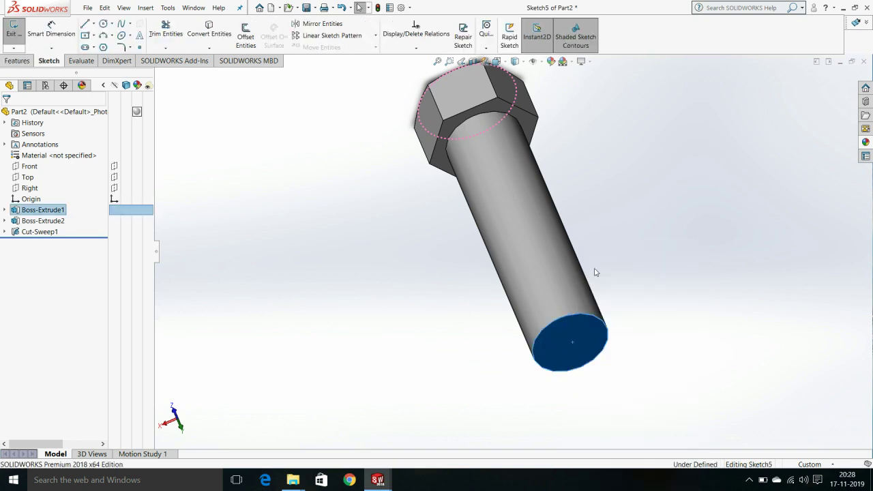
{"action": "key", "text": "space"}
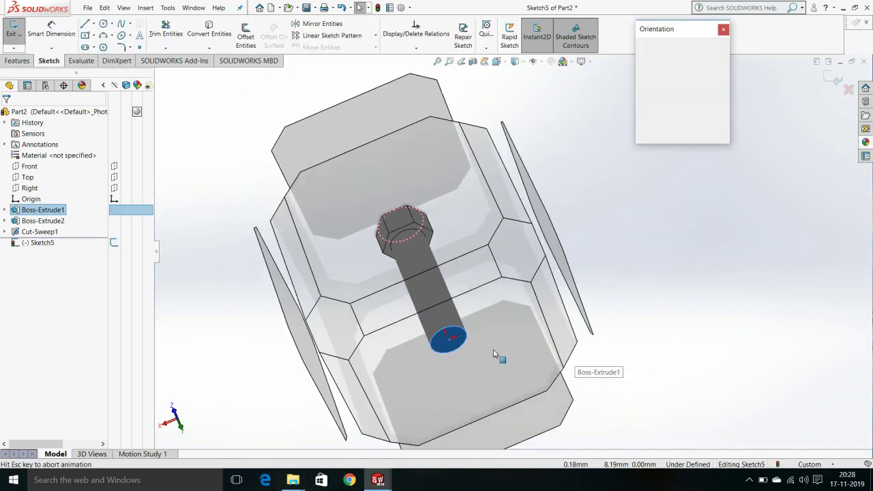
{"action": "left_click", "coordinate": [465, 354]}
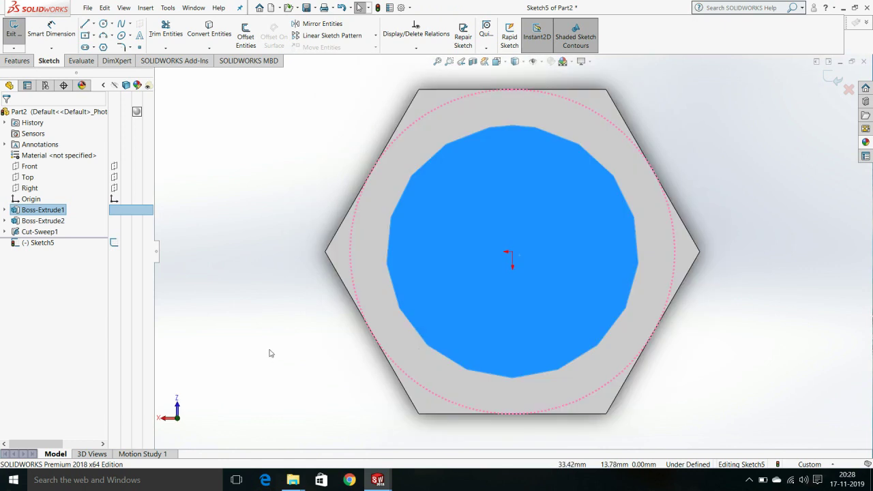
{"action": "key", "text": "Escape"}
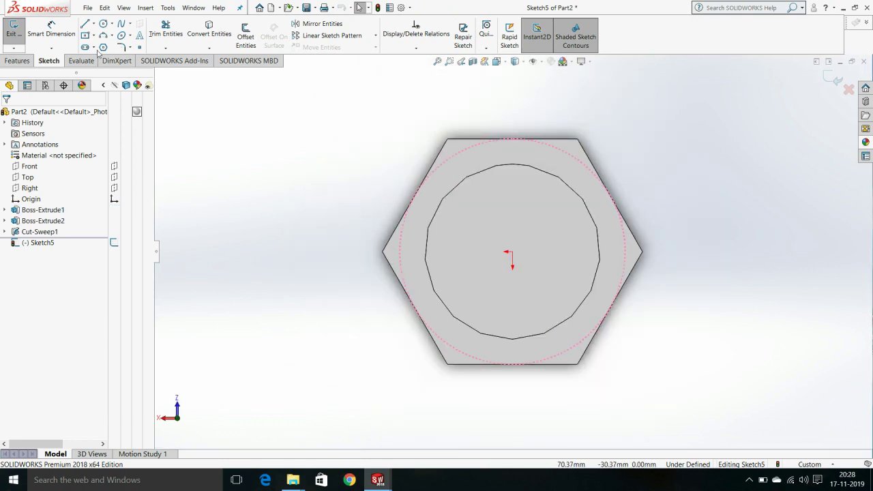
{"action": "left_click", "coordinate": [512, 253]}
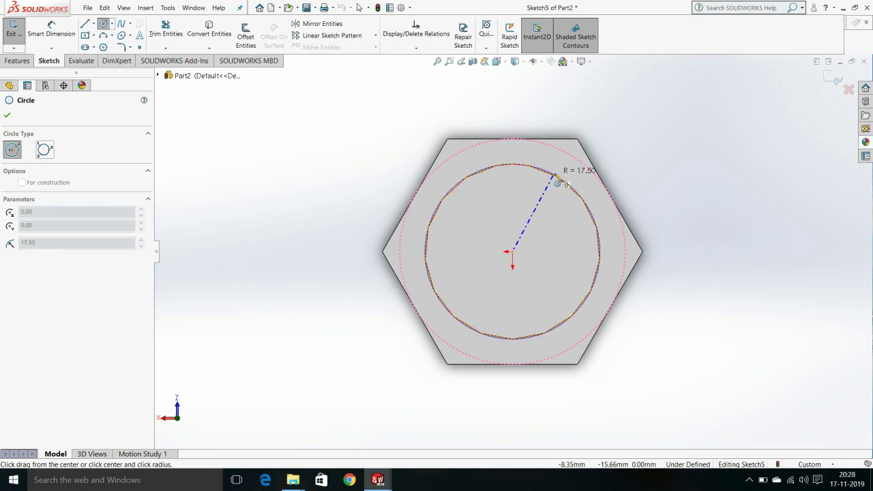
{"action": "left_click", "coordinate": [571, 190]}
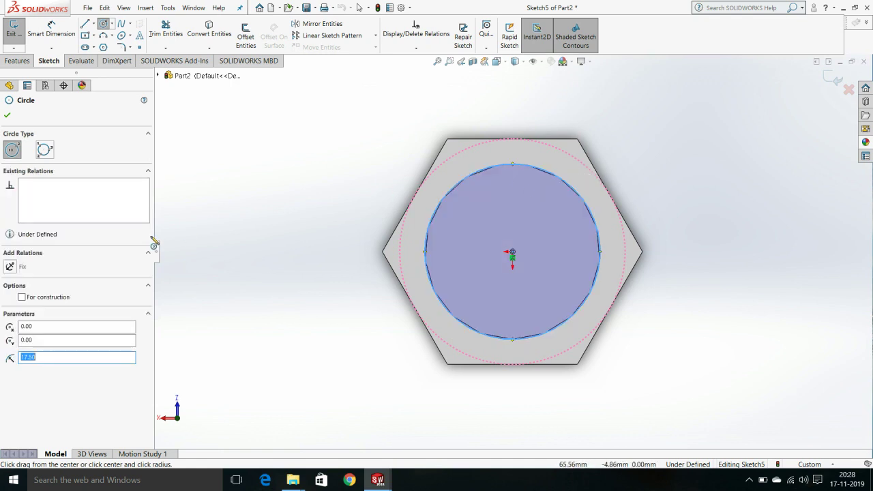
{"action": "left_click", "coordinate": [6, 117]}
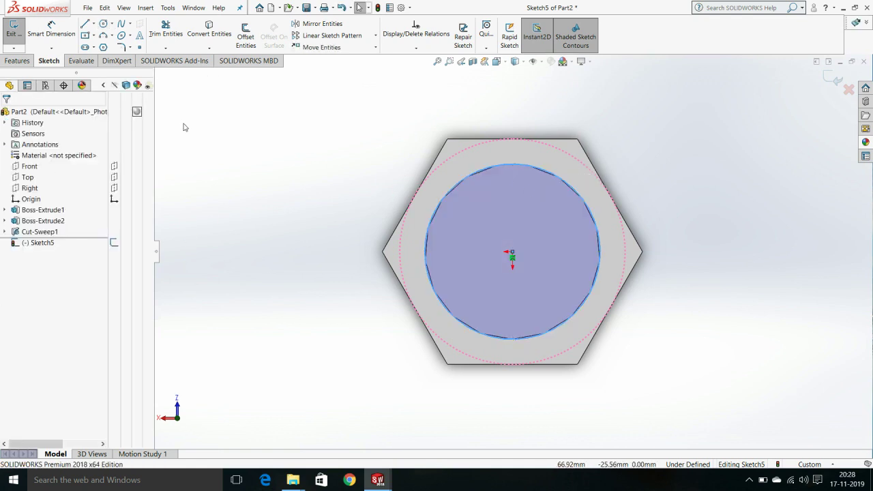
{"action": "key", "text": "ctrl+7"}
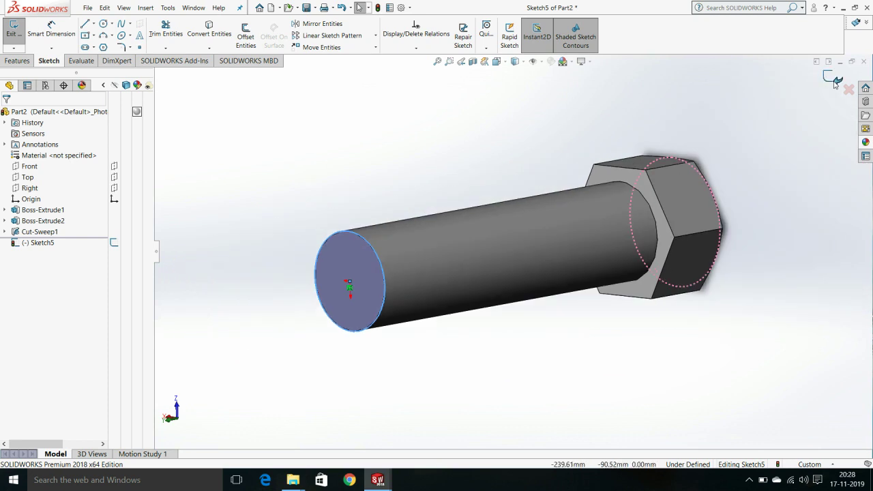
{"action": "left_click", "coordinate": [837, 80]}
Create a clockwise helix from Sketch5 with 5 mm pitch and 20 revolutions along the shank.
{"action": "left_click", "coordinate": [478, 50]}
{"action": "left_click", "coordinate": [448, 48]}
{"action": "left_click", "coordinate": [475, 49]}
{"action": "left_click", "coordinate": [474, 50]}
{"action": "left_click", "coordinate": [474, 50]}
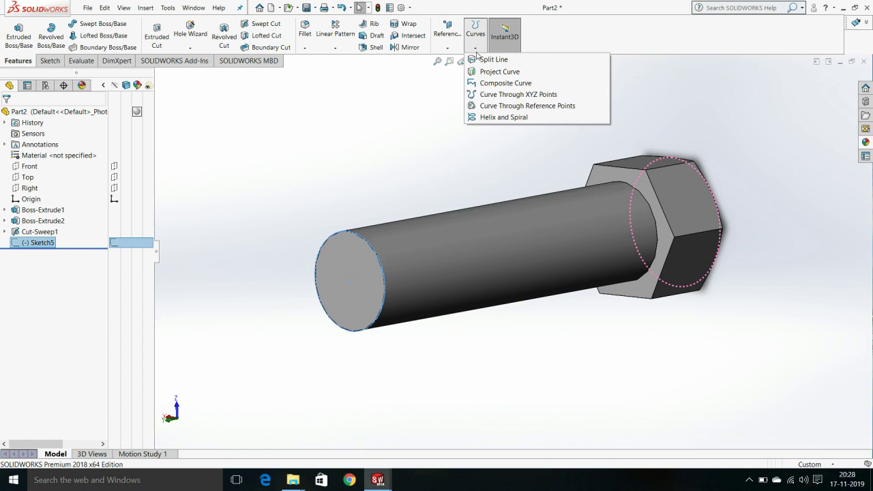
{"action": "left_click", "coordinate": [497, 117]}
{"action": "mouse_move", "coordinate": [409, 191]}
{"action": "middle_mouse_down"}
{"action": "mouse_move", "coordinate": [386, 221]}
{"action": "mouse_move", "coordinate": [366, 211]}
{"action": "middle_mouse_up"}
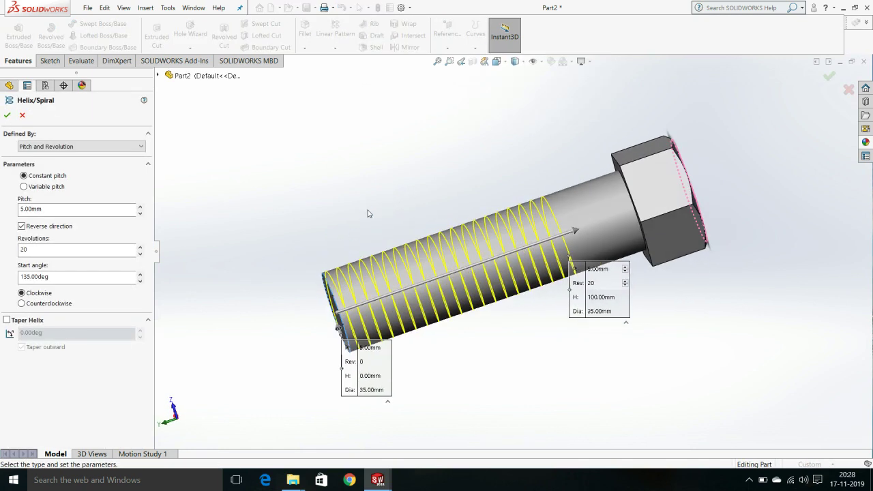
{"action": "left_click", "coordinate": [7, 116]}
{"action": "mouse_move", "coordinate": [413, 196]}
{"action": "middle_mouse_down"}
{"action": "mouse_move", "coordinate": [449, 216]}
{"action": "mouse_move", "coordinate": [352, 140]}
{"action": "mouse_move", "coordinate": [390, 121]}
{"action": "middle_mouse_up"}
{"action": "left_click", "coordinate": [448, 217]}
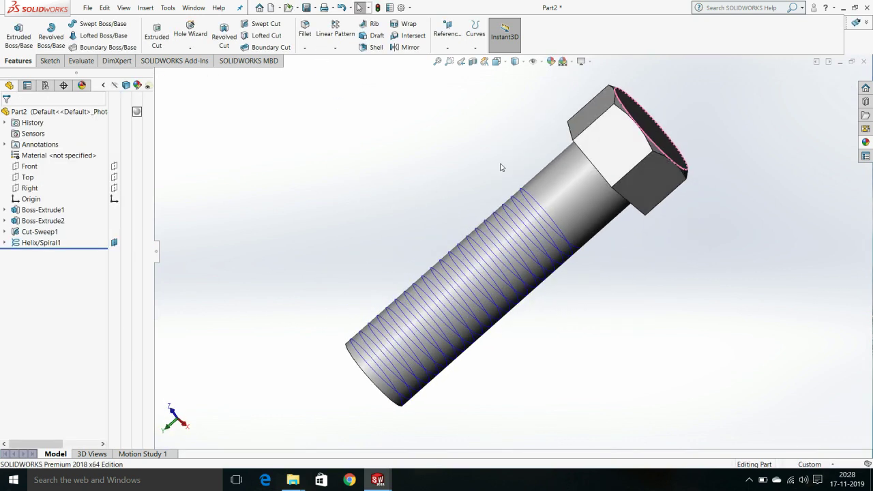
{"action": "scroll", "coordinate": [537, 236], "scroll_direction": "down", "scroll_amount": 2}
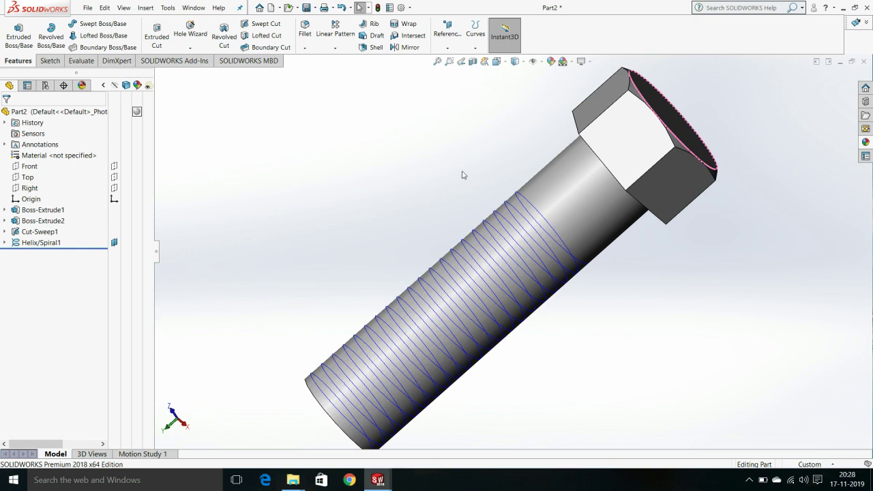
{"action": "left_click", "coordinate": [448, 49]}
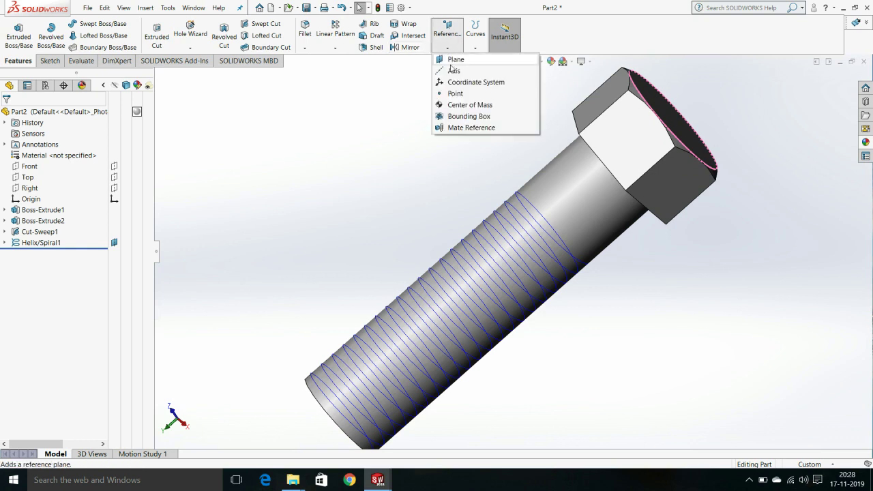
Start a new reference plane with the helix start point as its first reference.
{"action": "left_click", "coordinate": [451, 61]}
{"action": "scroll", "coordinate": [585, 273], "scroll_direction": "down", "scroll_amount": 3}
{"action": "mouse_move", "coordinate": [565, 241]}
{"action": "middle_mouse_down"}
{"action": "mouse_move", "coordinate": [481, 177]}
{"action": "mouse_move", "coordinate": [617, 260]}
{"action": "middle_mouse_up"}
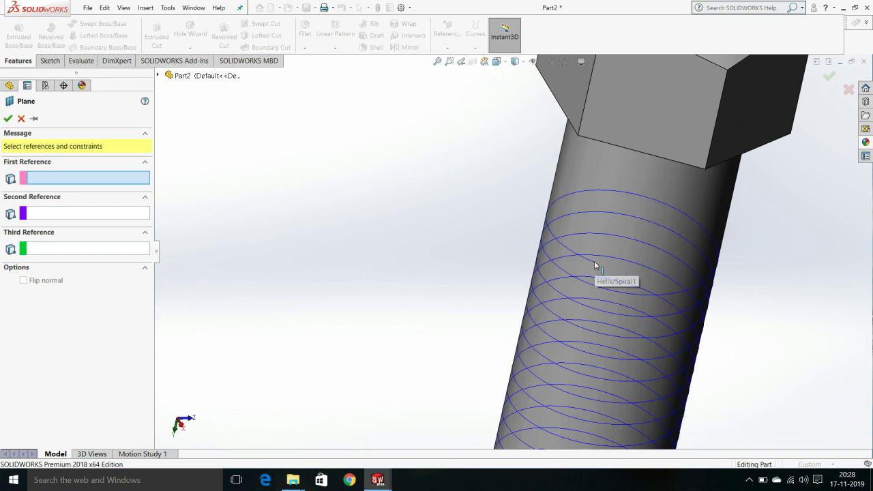
{"action": "left_click", "coordinate": [595, 264]}
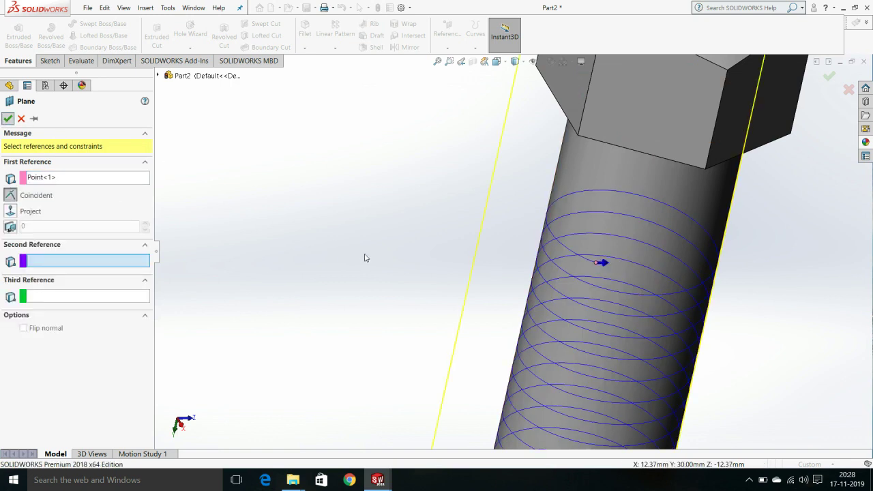
{"action": "scroll", "coordinate": [396, 250], "scroll_direction": "up", "scroll_amount": 5}
{"action": "mouse_move", "coordinate": [402, 249]}
{"action": "middle_mouse_down"}
{"action": "mouse_move", "coordinate": [427, 261]}
{"action": "mouse_move", "coordinate": [487, 331]}
{"action": "middle_mouse_up"}
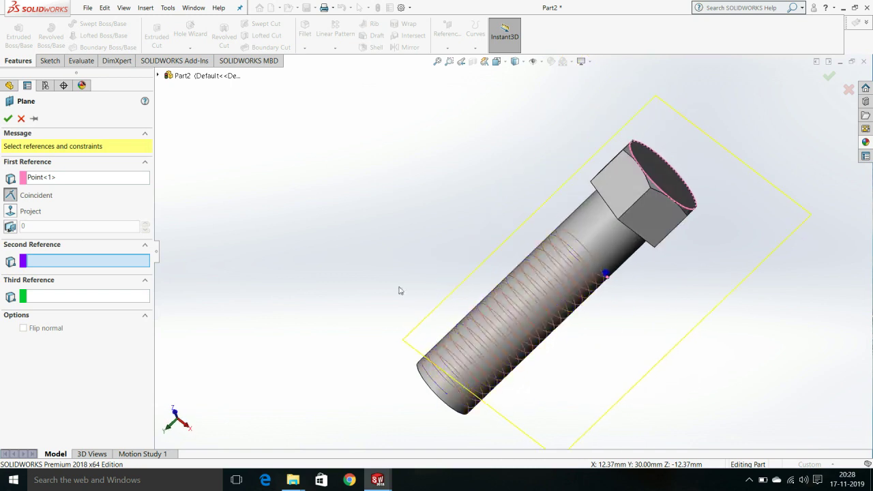
Set the helix as perpendicular second reference, confirm Plane1, and select it.
{"action": "left_click", "coordinate": [6, 120]}
{"action": "mouse_move", "coordinate": [427, 231]}
{"action": "middle_mouse_down"}
{"action": "mouse_move", "coordinate": [384, 201]}
{"action": "mouse_move", "coordinate": [449, 228]}
{"action": "middle_mouse_up"}
{"action": "left_click", "coordinate": [546, 256]}
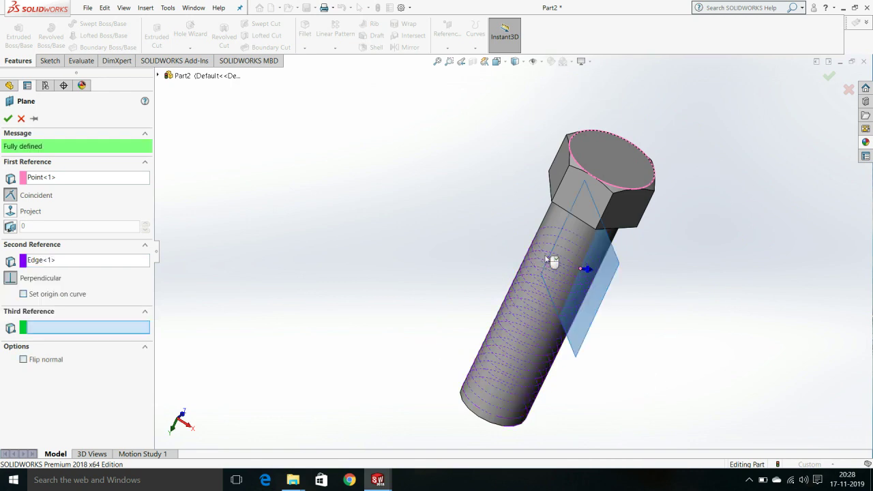
{"action": "left_click", "coordinate": [8, 119]}
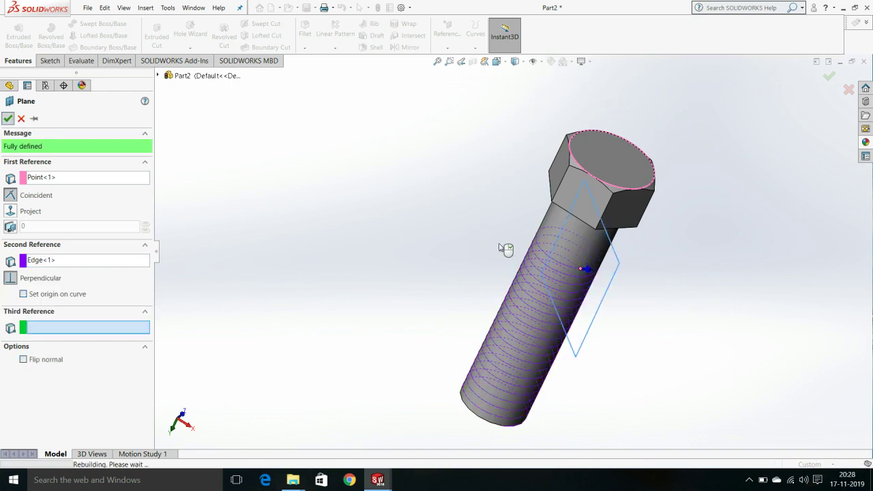
{"action": "mouse_move", "coordinate": [469, 244]}
{"action": "middle_mouse_down"}
{"action": "mouse_move", "coordinate": [390, 238]}
{"action": "mouse_move", "coordinate": [413, 234]}
{"action": "middle_mouse_up"}
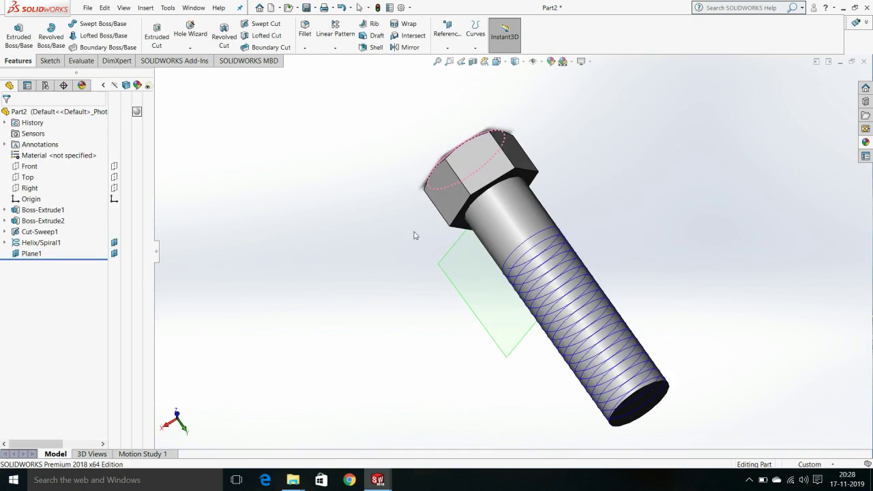
{"action": "left_click", "coordinate": [450, 258]}
View Plane1 face-on and zoom in on the helix end.
{"action": "right_click", "coordinate": [450, 258]}
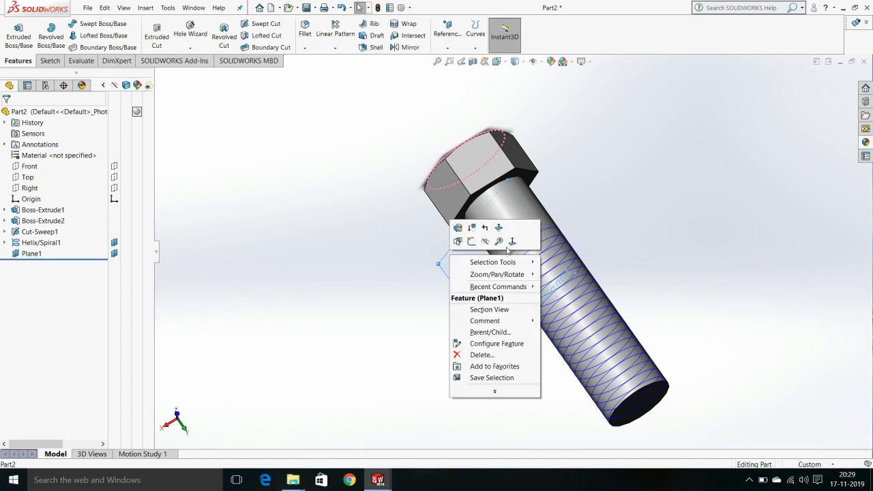
{"action": "left_click", "coordinate": [511, 241]}
{"action": "scroll", "coordinate": [539, 300], "scroll_direction": "down", "scroll_amount": 5}
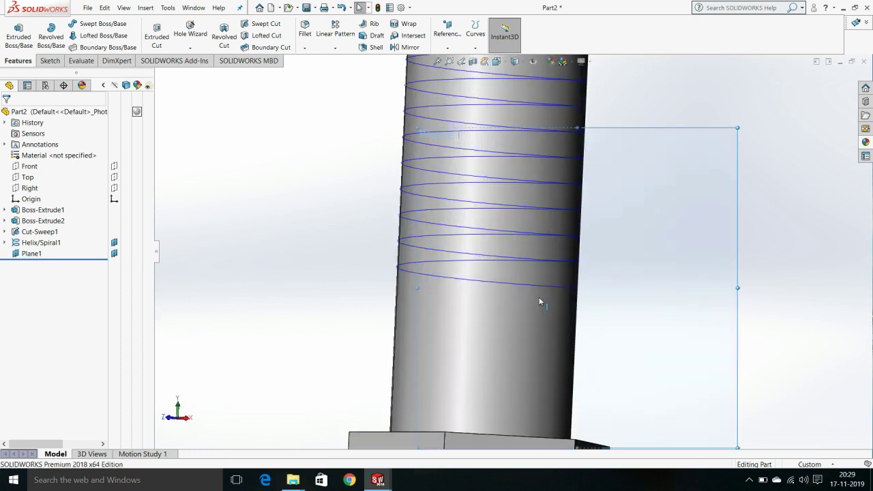
{"action": "scroll", "coordinate": [574, 281], "scroll_direction": "down", "scroll_amount": 3}
{"action": "scroll", "coordinate": [597, 269], "scroll_direction": "down", "scroll_amount": 3}
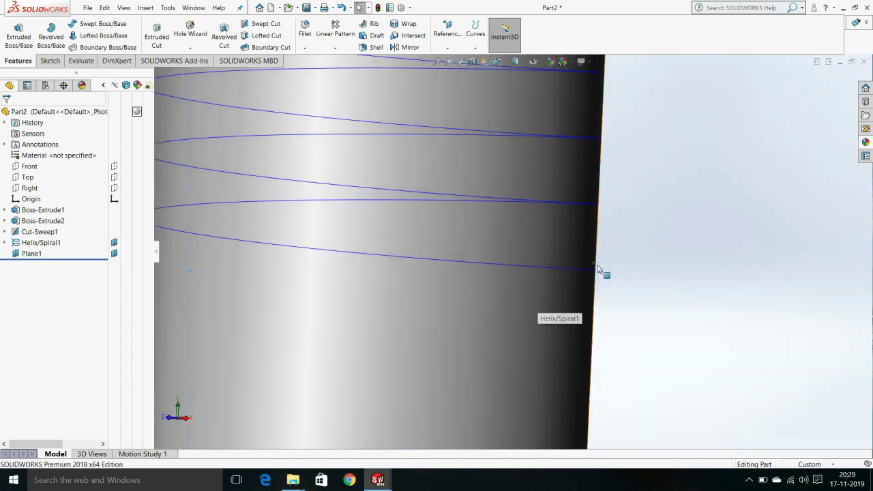
Draw a closed triangle against the shank edge on Plane1, then start Swept Boss/Base.
{"action": "left_click", "coordinate": [56, 62]}
{"action": "left_click", "coordinate": [85, 25]}
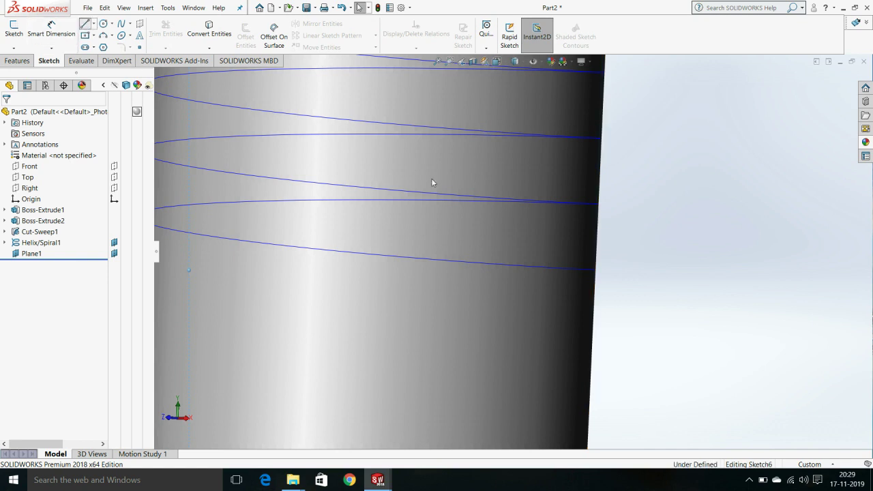
{"action": "left_click", "coordinate": [599, 271]}
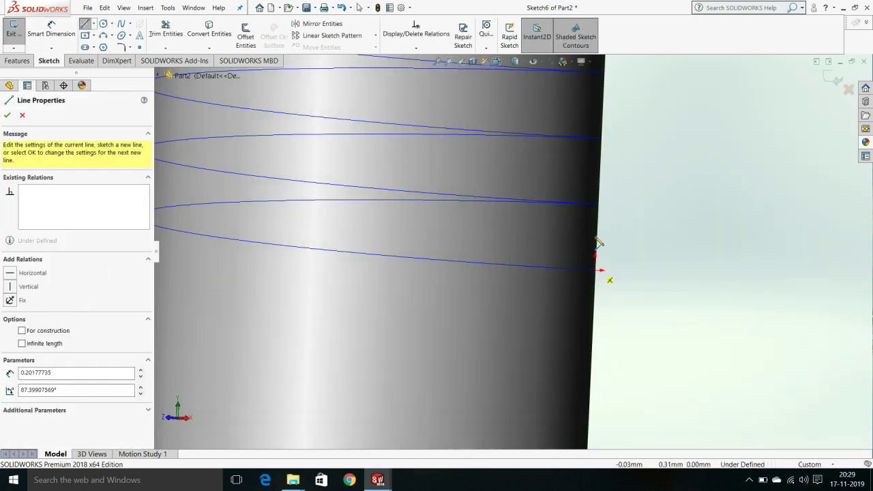
{"action": "left_click", "coordinate": [599, 242]}
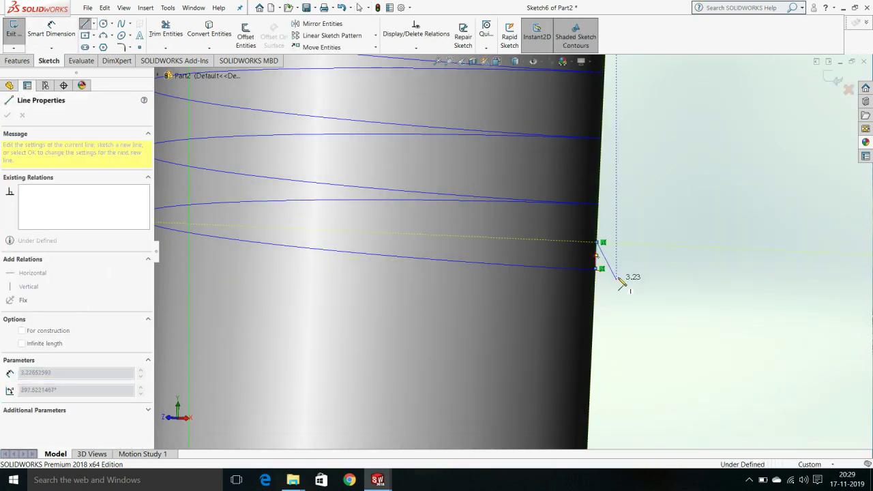
{"action": "left_click", "coordinate": [628, 270]}
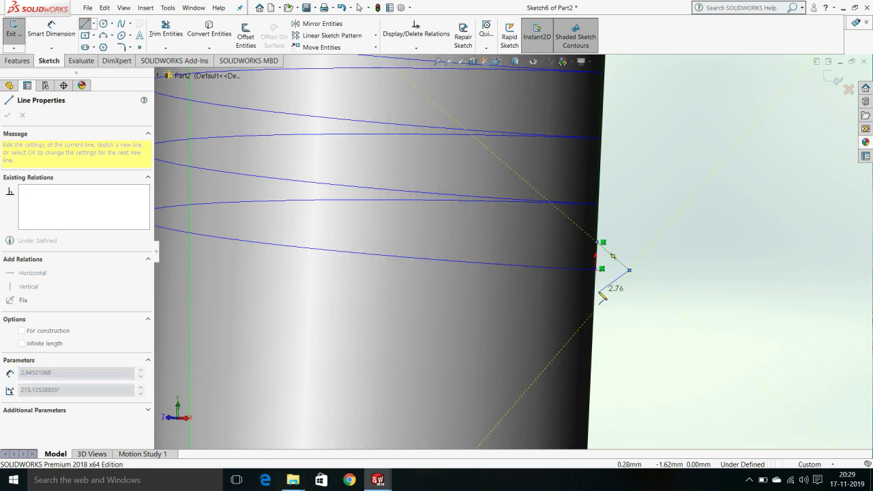
{"action": "left_click", "coordinate": [600, 291]}
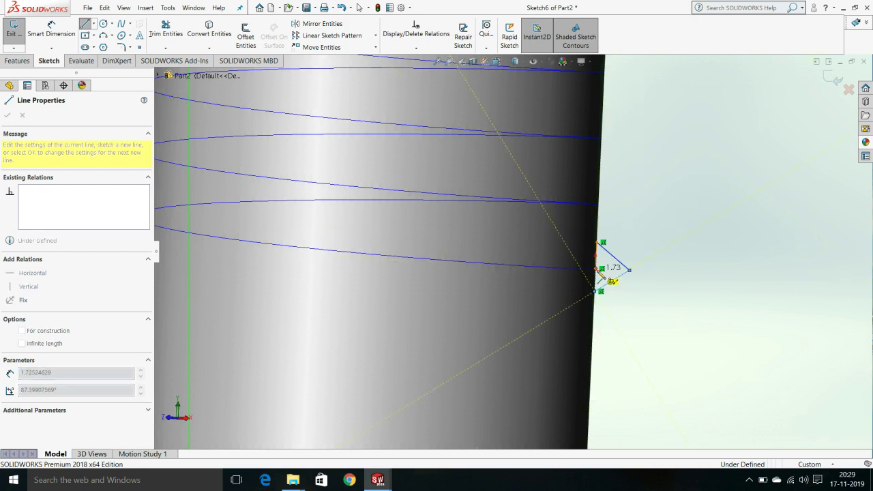
{"action": "left_click", "coordinate": [596, 269]}
{"action": "right_click", "coordinate": [645, 205]}
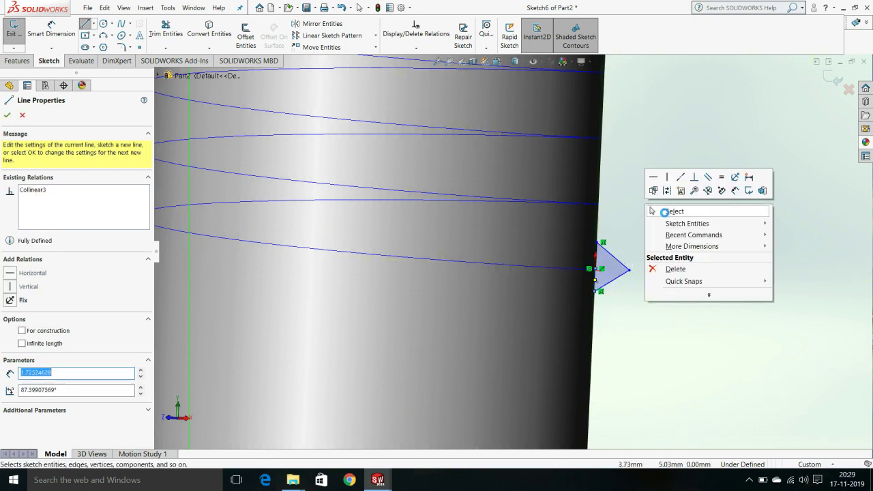
{"action": "left_click", "coordinate": [651, 211]}
{"action": "left_click", "coordinate": [26, 61]}
{"action": "left_click", "coordinate": [96, 27]}
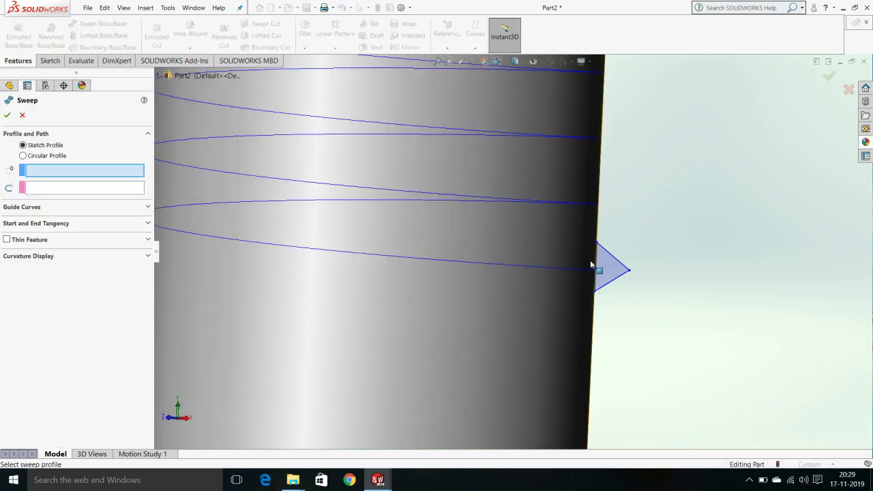
Sweep Sketch6 as profile along Helix/Spiral1 as path to create Sweep1.
{"action": "left_click", "coordinate": [615, 263]}
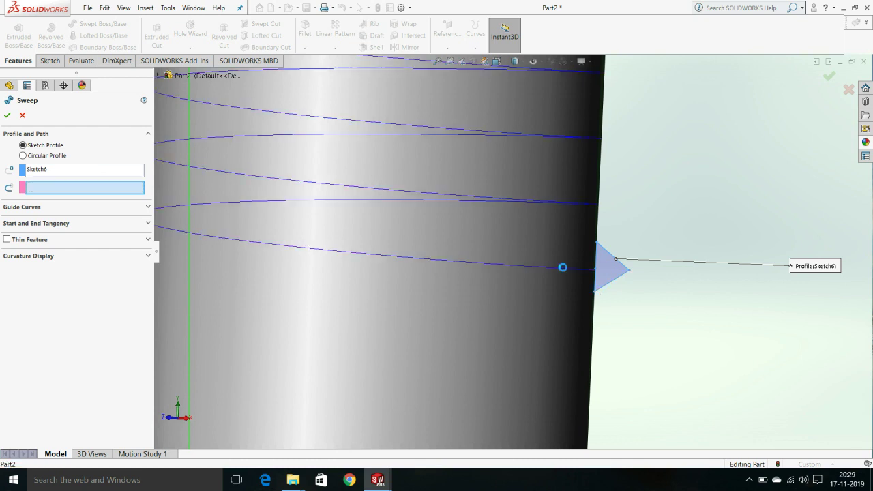
{"action": "left_click", "coordinate": [563, 267]}
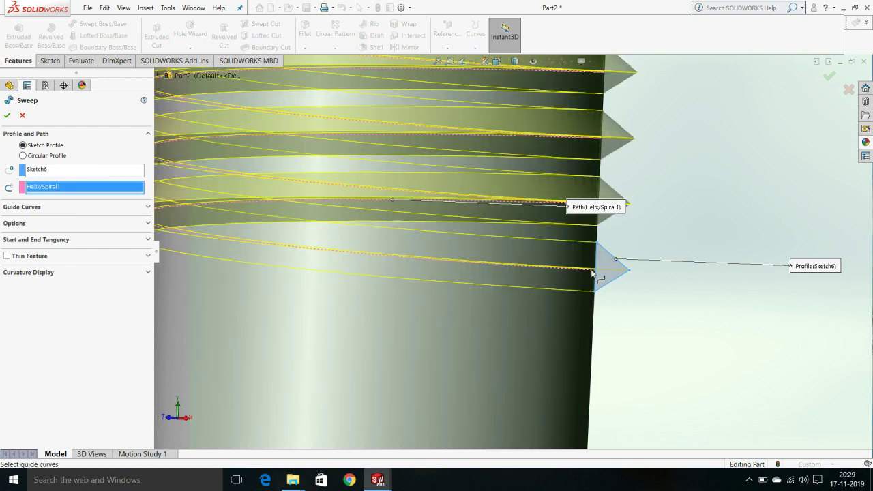
{"action": "scroll", "coordinate": [592, 273], "scroll_direction": "up", "scroll_amount": 3}
{"action": "scroll", "coordinate": [604, 252], "scroll_direction": "up", "scroll_amount": 3}
{"action": "scroll", "coordinate": [613, 228], "scroll_direction": "up", "scroll_amount": 3}
{"action": "scroll", "coordinate": [618, 216], "scroll_direction": "up", "scroll_amount": 2}
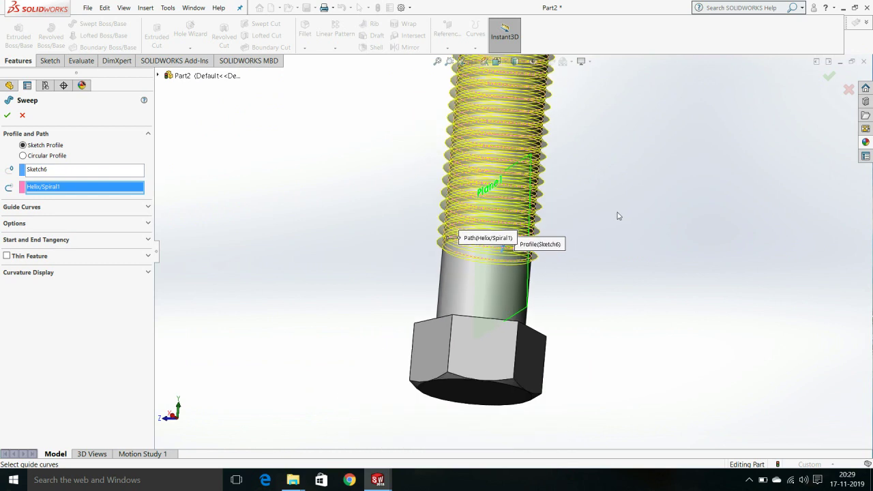
{"action": "scroll", "coordinate": [618, 216], "scroll_direction": "up", "scroll_amount": 2}
Orbit and zoom around the bolt to inspect the new thread.
{"action": "mouse_move", "coordinate": [618, 215]}
{"action": "middle_mouse_down"}
{"action": "mouse_move", "coordinate": [536, 244]}
{"action": "mouse_move", "coordinate": [454, 252]}
{"action": "middle_mouse_up"}
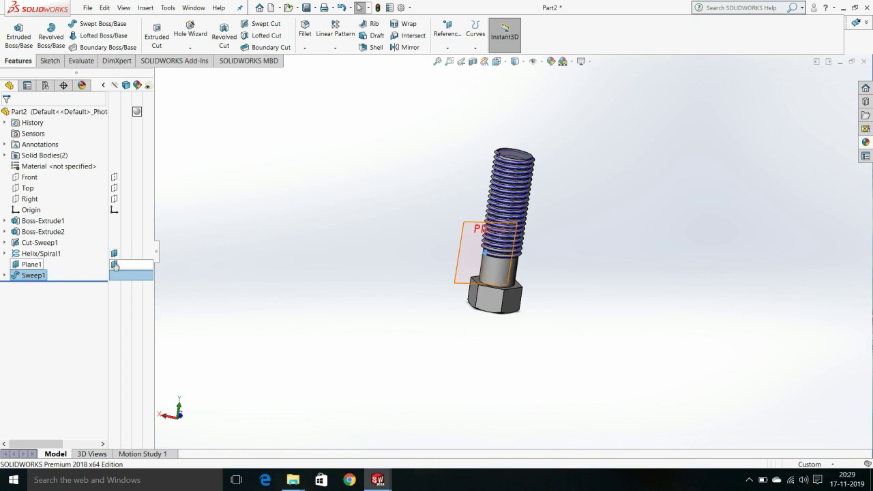
{"action": "key", "text": "Escape"}
{"action": "mouse_move", "coordinate": [454, 224]}
{"action": "middle_mouse_down"}
{"action": "mouse_move", "coordinate": [571, 232]}
{"action": "mouse_move", "coordinate": [419, 125]}
{"action": "mouse_move", "coordinate": [871, 206]}
{"action": "middle_mouse_up"}
{"action": "scroll", "coordinate": [533, 258], "scroll_direction": "down", "scroll_amount": 3}
{"action": "scroll", "coordinate": [522, 241], "scroll_direction": "up", "scroll_amount": 2}
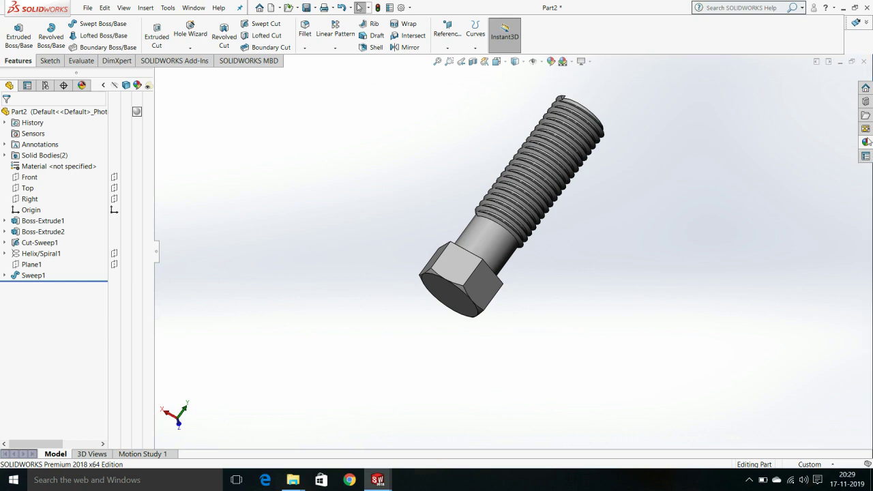
Apply the polished bronze metal appearance to the whole bolt part.
{"action": "left_click", "coordinate": [867, 141]}
{"action": "left_click", "coordinate": [725, 93]}
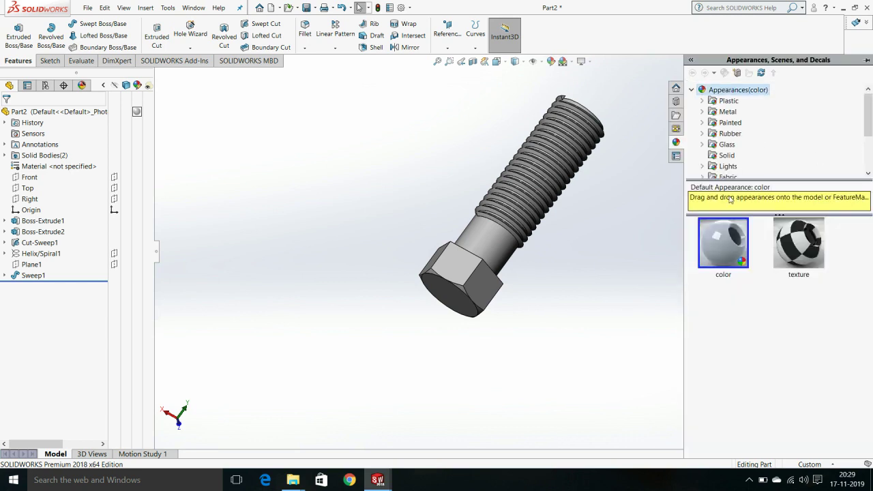
{"action": "left_click", "coordinate": [726, 112]}
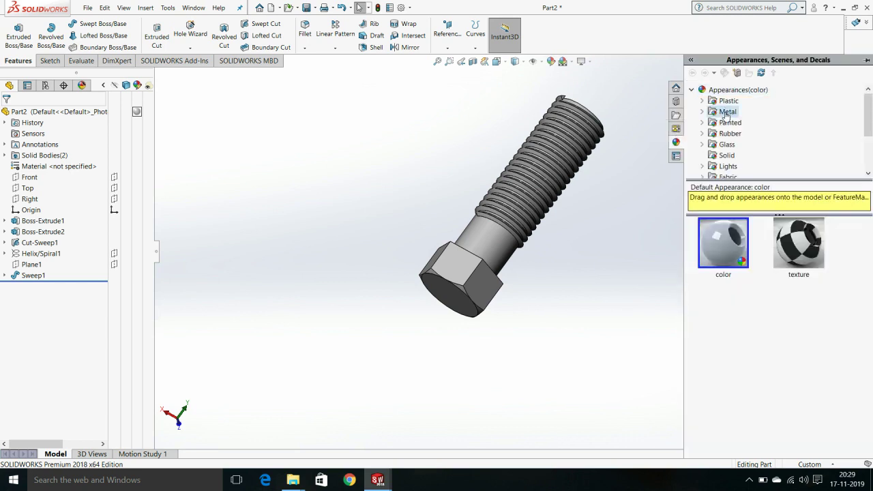
{"action": "left_click", "coordinate": [705, 112]}
{"action": "left_click_drag", "start_coordinate": [783, 302], "coordinate": [480, 251]}
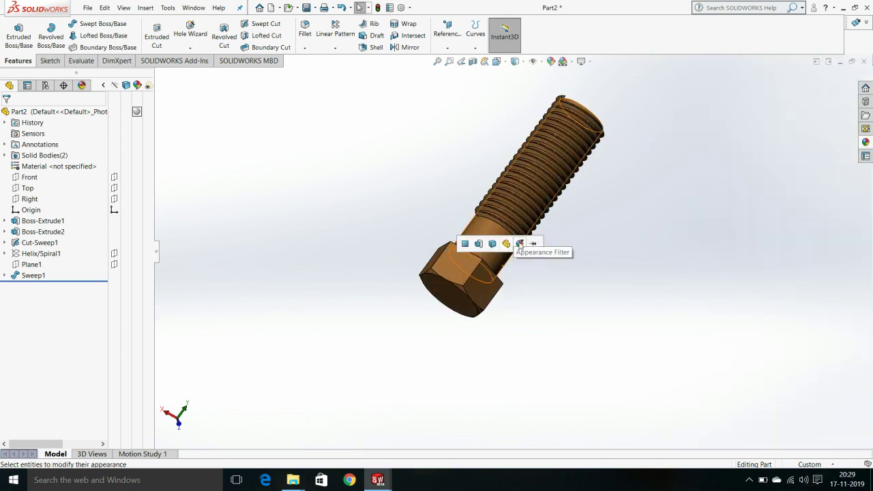
{"action": "left_click", "coordinate": [519, 244]}
Inspect the threaded end, then replace bronze with polished aluminum.
{"action": "mouse_move", "coordinate": [548, 248]}
{"action": "middle_mouse_down"}
{"action": "mouse_move", "coordinate": [469, 388]}
{"action": "mouse_move", "coordinate": [577, 438]}
{"action": "mouse_move", "coordinate": [492, 169]}
{"action": "mouse_move", "coordinate": [546, 182]}
{"action": "middle_mouse_up"}
{"action": "scroll", "coordinate": [491, 168], "scroll_direction": "down", "scroll_amount": 3}
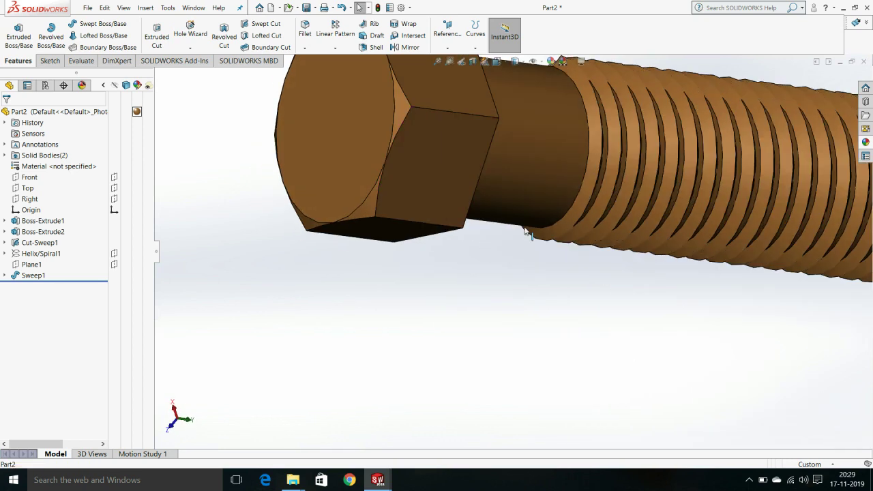
{"action": "scroll", "coordinate": [546, 183], "scroll_direction": "up", "scroll_amount": 3}
{"action": "scroll", "coordinate": [546, 183], "scroll_direction": "down", "scroll_amount": 2}
{"action": "middle_click_drag", "start_coordinate": [637, 145], "coordinate": [525, 170]}
{"action": "left_click", "coordinate": [866, 142]}
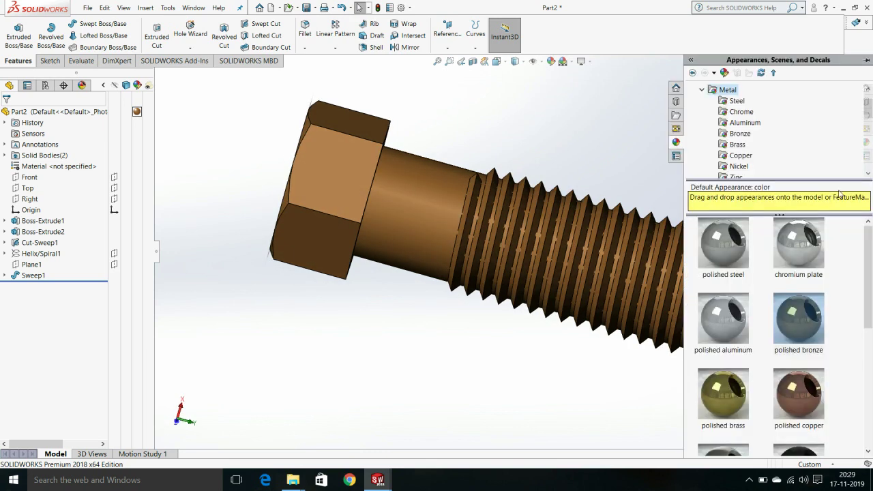
{"action": "left_click_drag", "start_coordinate": [737, 314], "coordinate": [453, 221]}
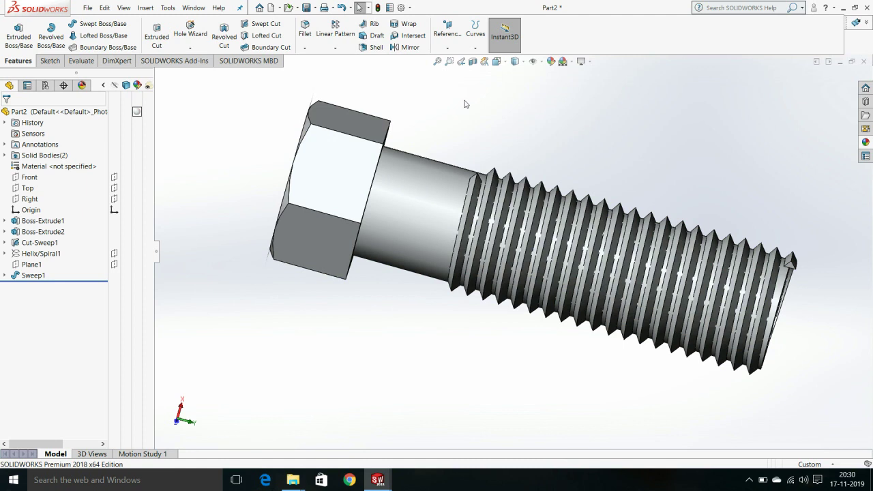
Apply the polished gold metal appearance to the bolt.
{"action": "mouse_move", "coordinate": [471, 112]}
{"action": "middle_mouse_down"}
{"action": "mouse_move", "coordinate": [606, 244]}
{"action": "mouse_move", "coordinate": [637, 198]}
{"action": "mouse_move", "coordinate": [821, 157]}
{"action": "middle_mouse_up"}
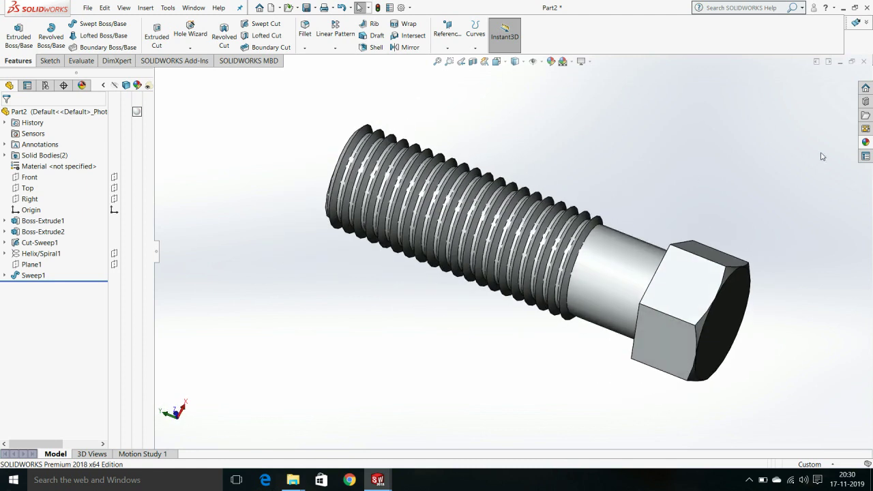
{"action": "left_click", "coordinate": [866, 142]}
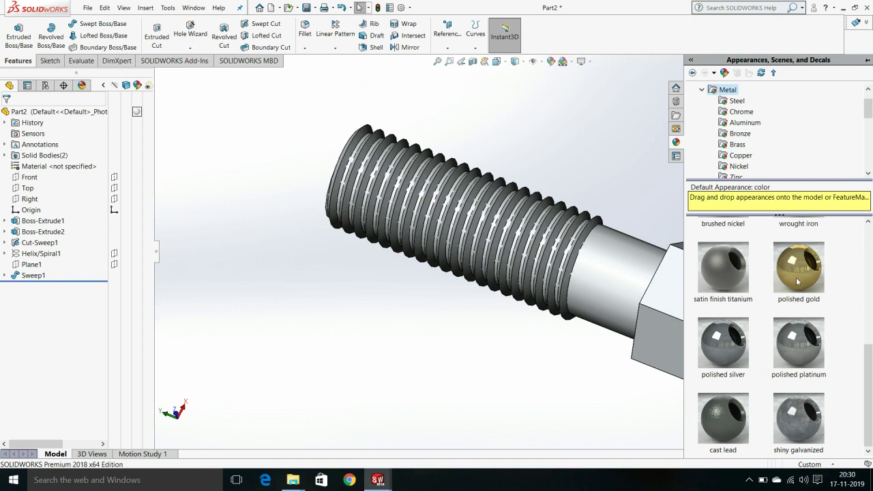
{"action": "left_click_drag", "start_coordinate": [795, 276], "coordinate": [617, 272]}
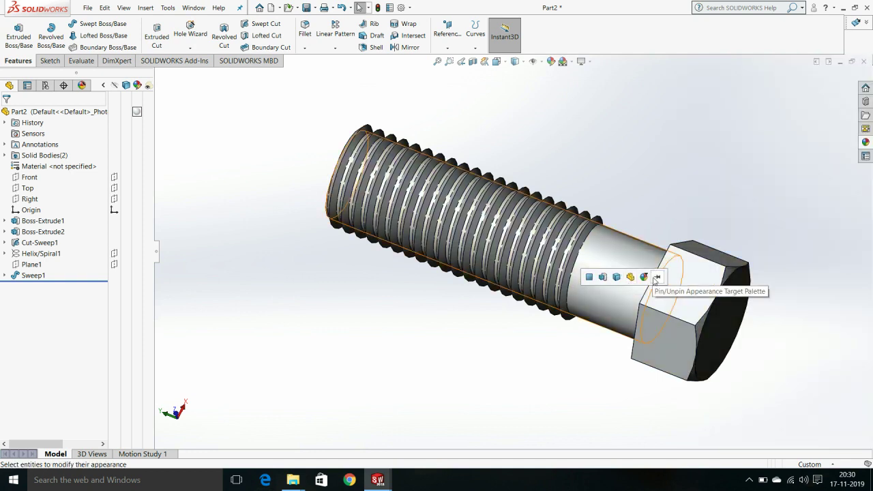
Orbit the gold bolt to view the head from different angles.
{"action": "mouse_move", "coordinate": [662, 195]}
{"action": "middle_mouse_down"}
{"action": "mouse_move", "coordinate": [584, 220]}
{"action": "mouse_move", "coordinate": [499, 161]}
{"action": "mouse_move", "coordinate": [438, 161]}
{"action": "middle_mouse_up"}
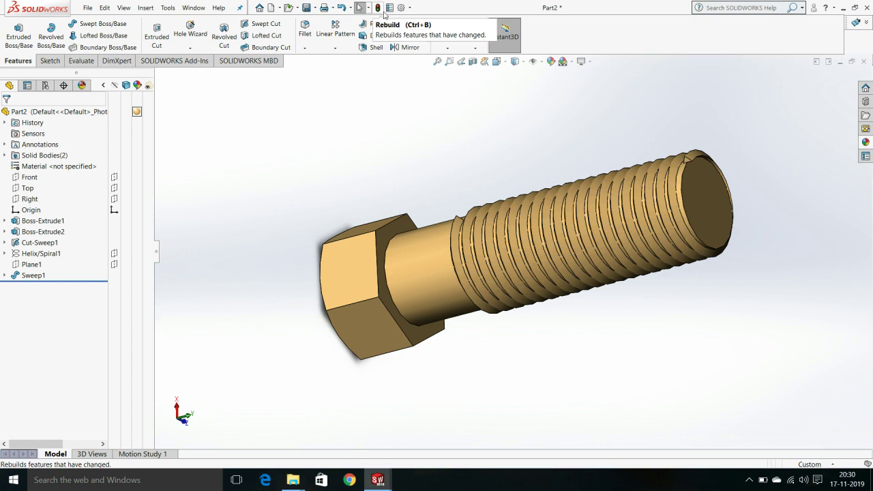
{"action": "mouse_move", "coordinate": [456, 167]}
{"action": "middle_mouse_down"}
{"action": "mouse_move", "coordinate": [409, 166]}
{"action": "mouse_move", "coordinate": [744, 452]}
{"action": "middle_mouse_up"}
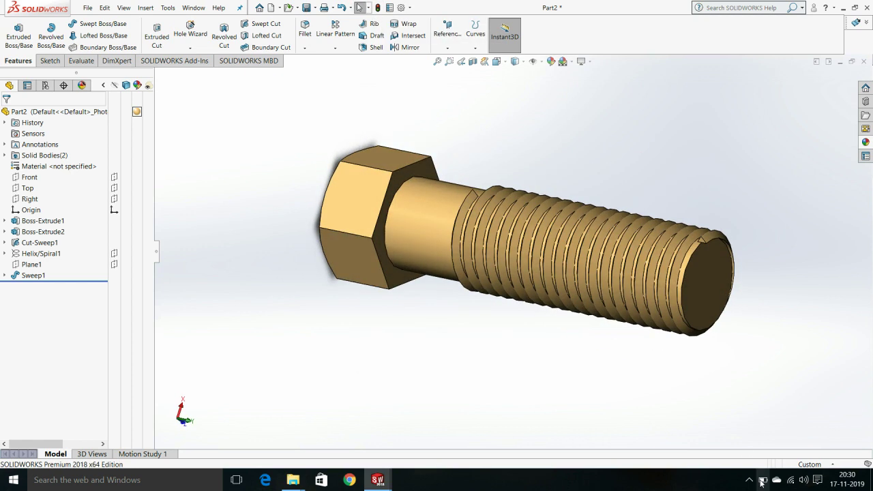
{"action": "left_click", "coordinate": [749, 480]}
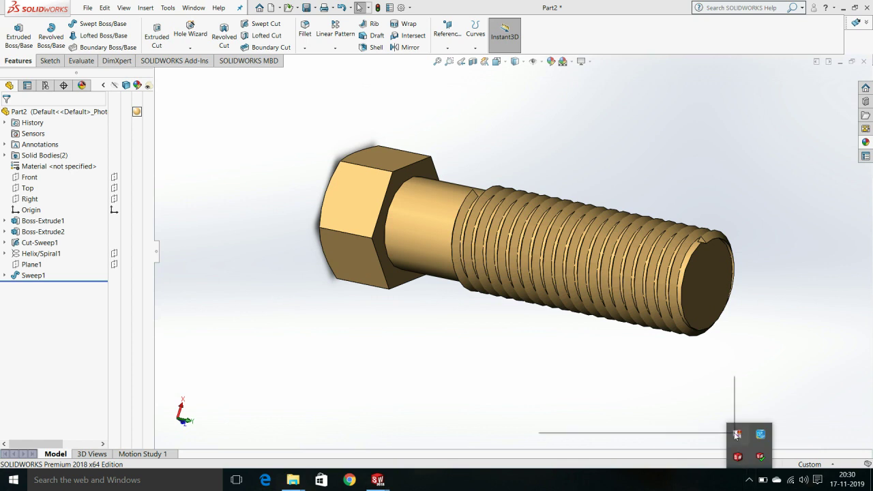